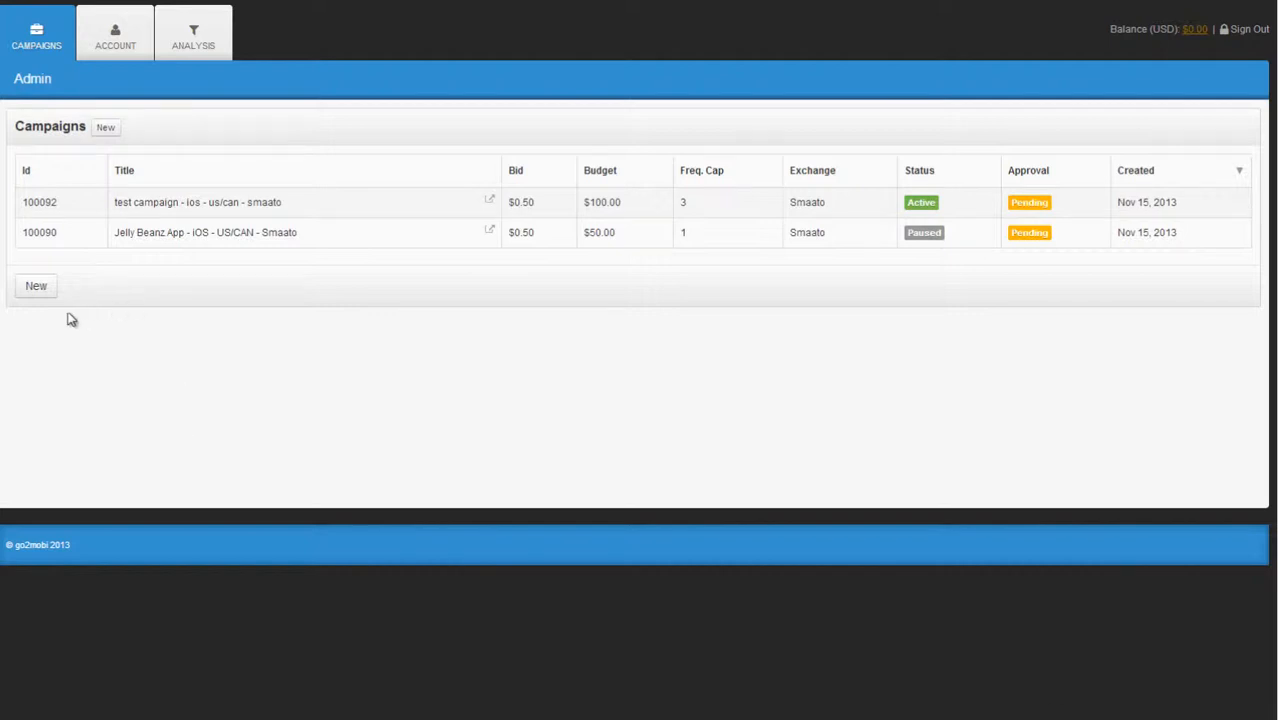
click(42, 297)
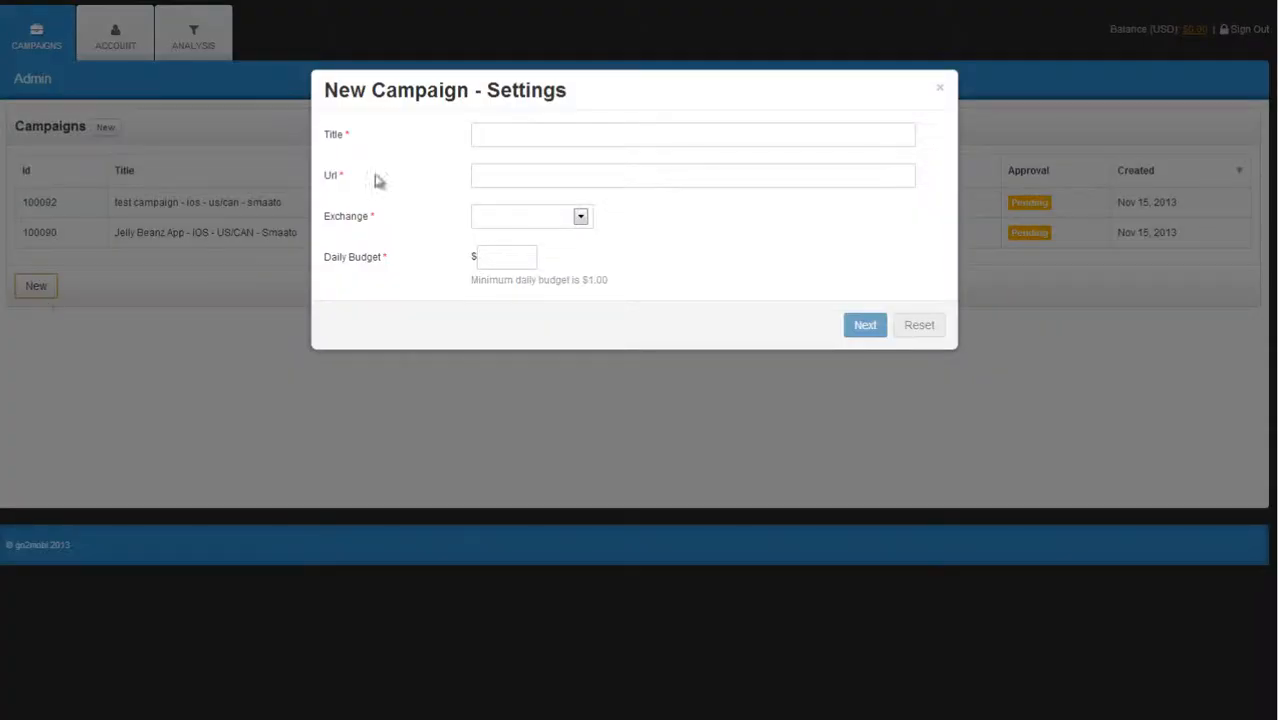
click(527, 130)
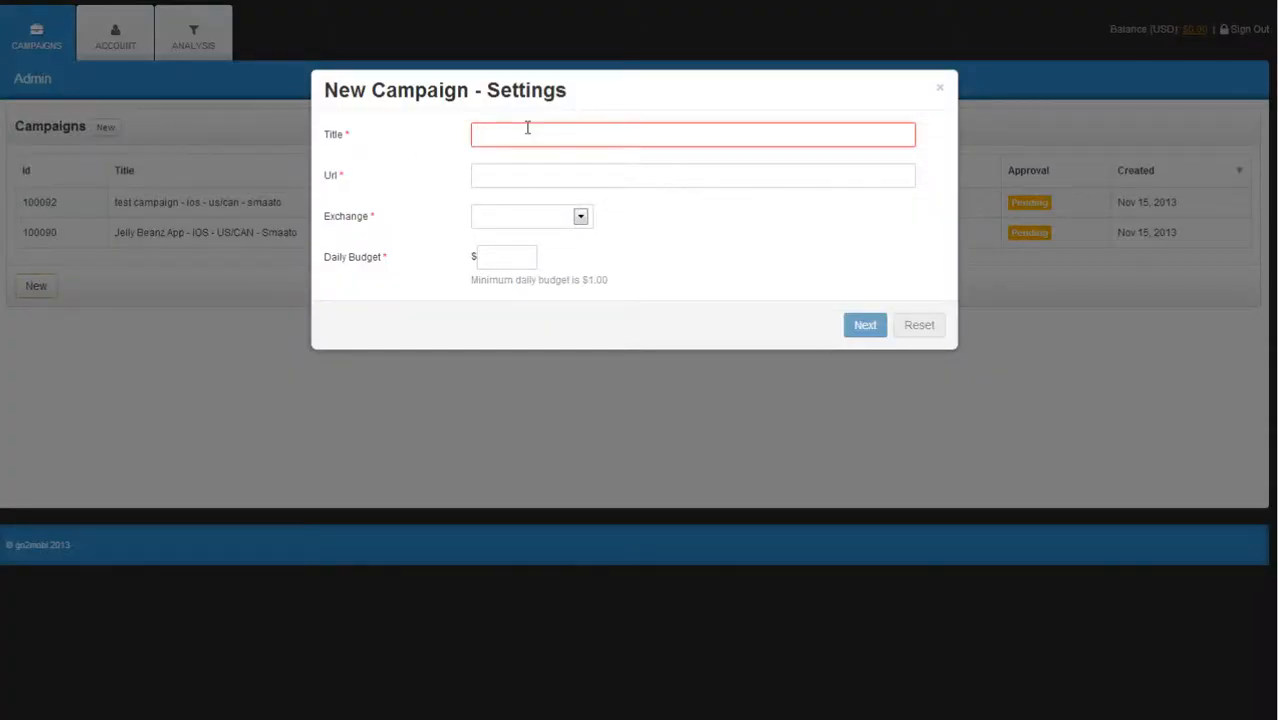
text(Bad Pi)
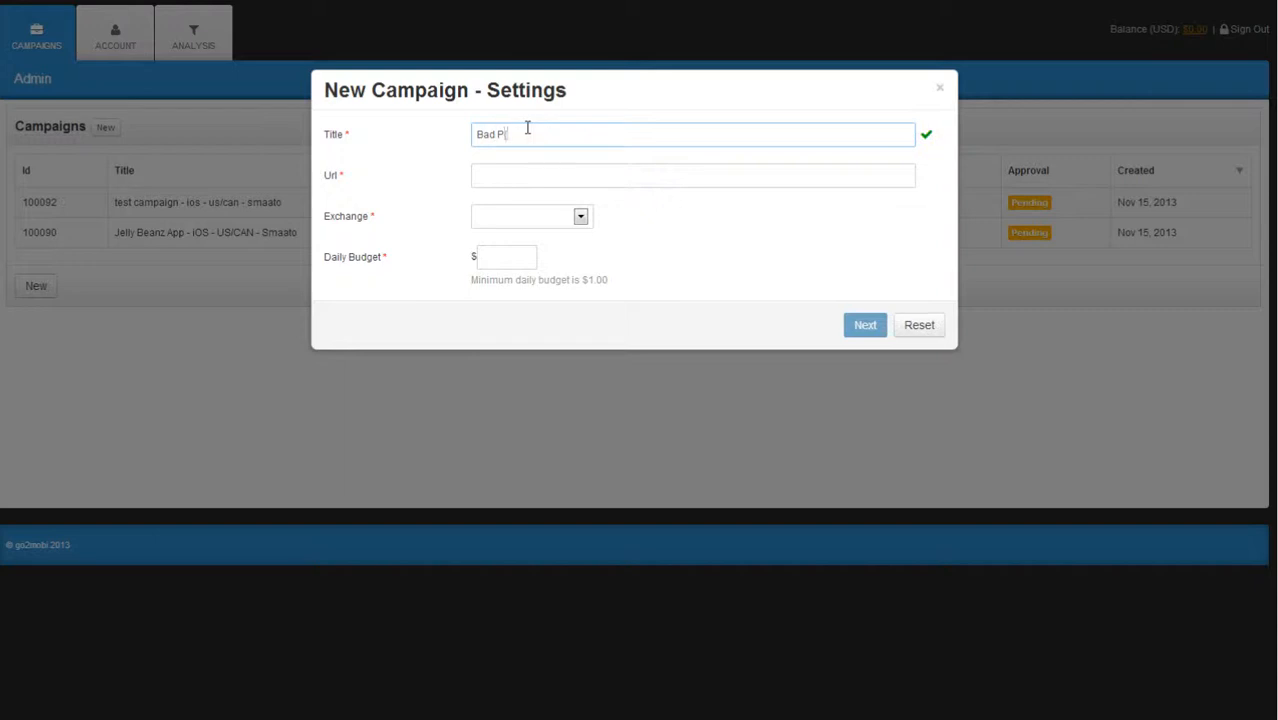
text(ggies - US/CAN - iOS - Smaato)
key(Tab)
text(ww)
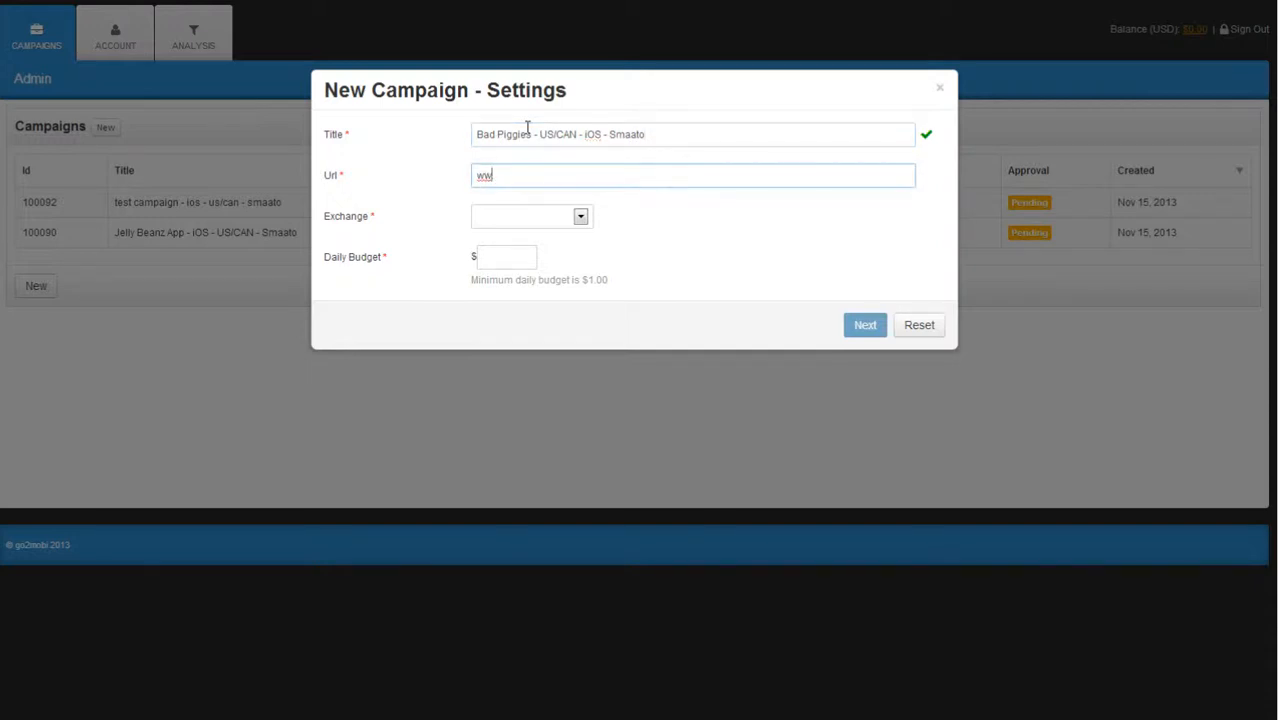
text(w.test.com)
key(Tab)
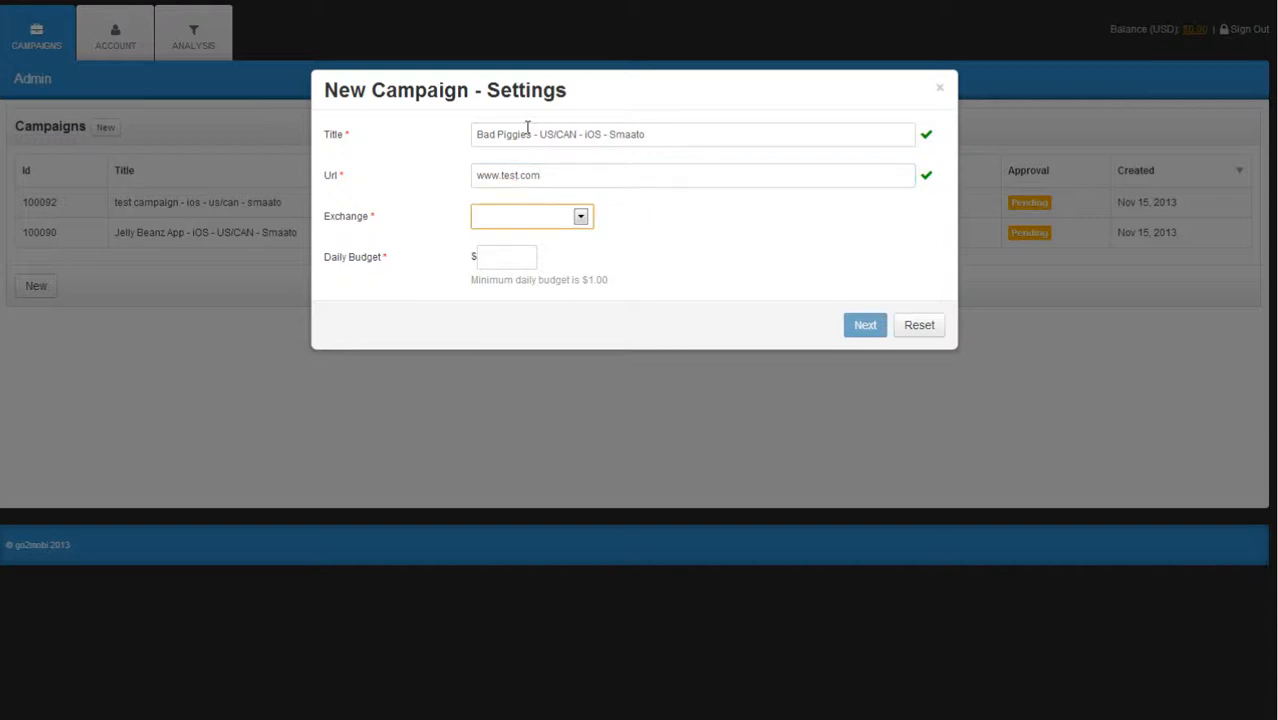
Set the new campaign's exchange to Smaato and its daily budget to $100, and continue to the country selection
key(Down)
key(Down)
key(Down)
key(Down)
key(Down)
key(Down)
key(Down)
key(Tab)
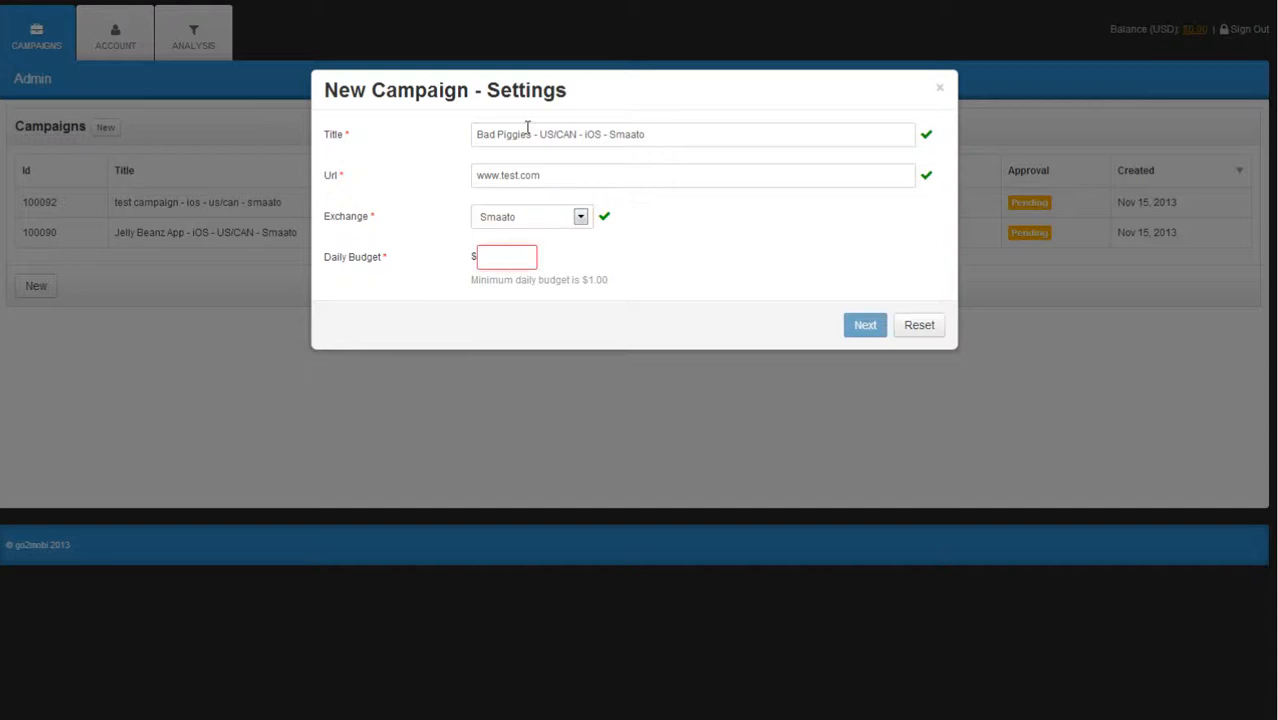
text(10000)
key(BackSpace)
key(BackSpace)
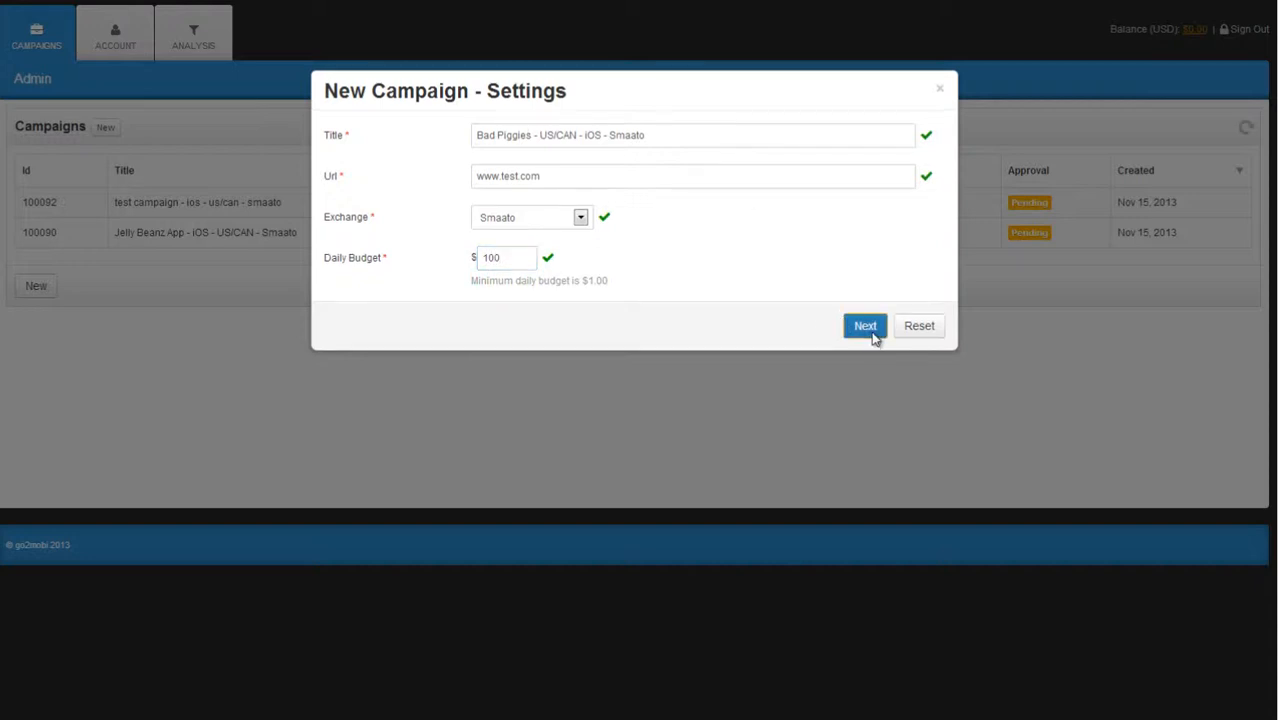
click(868, 328)
Select Canada and United States as the campaign's countries and finish creating the campaign
click(446, 135)
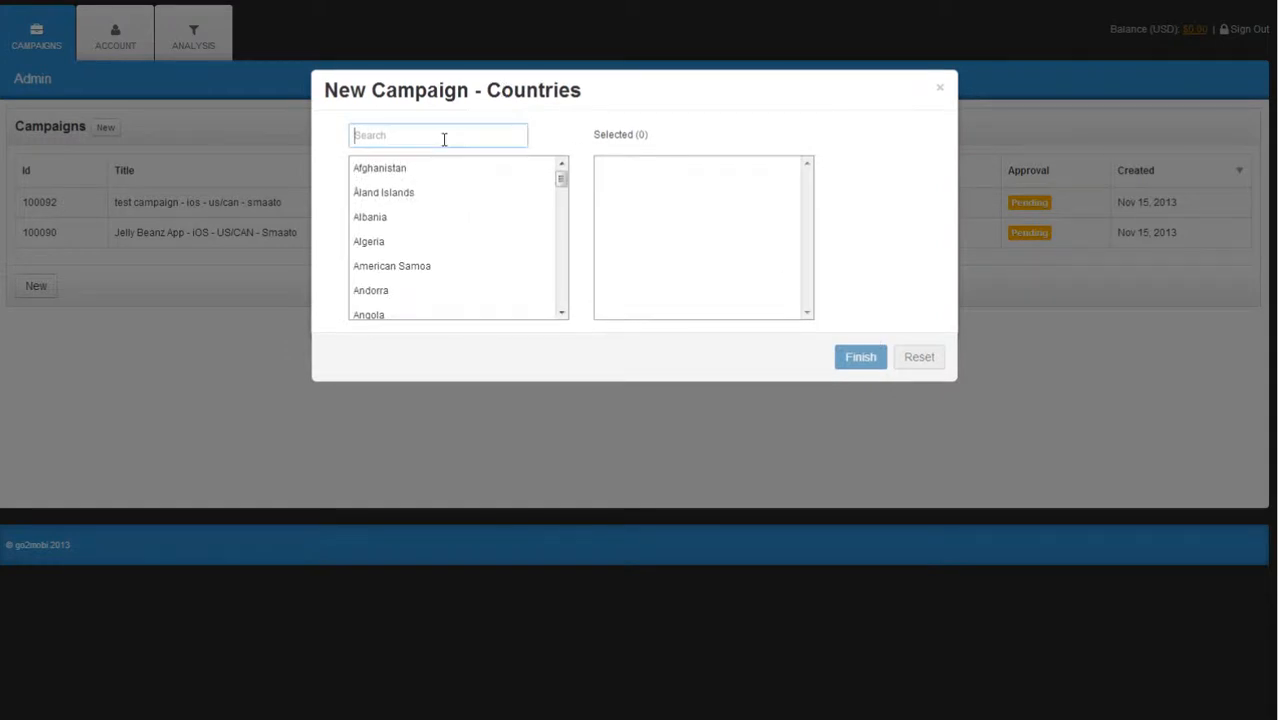
text(cana)
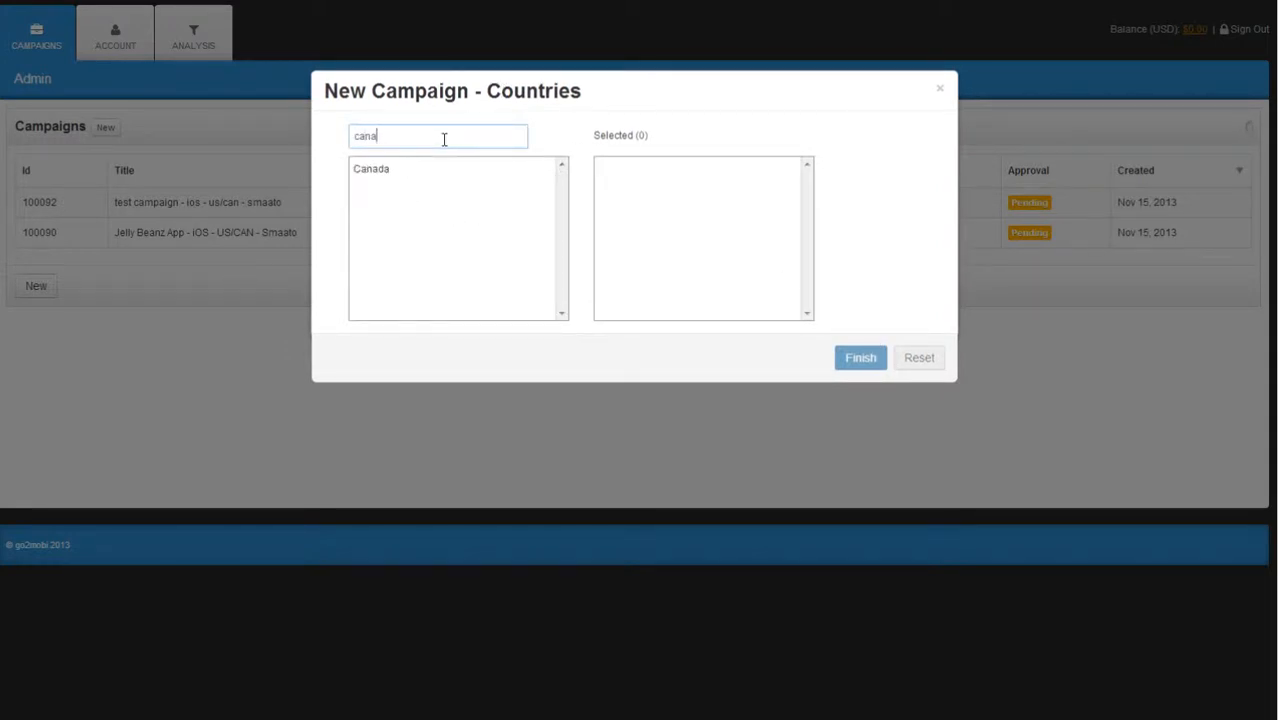
click(364, 170)
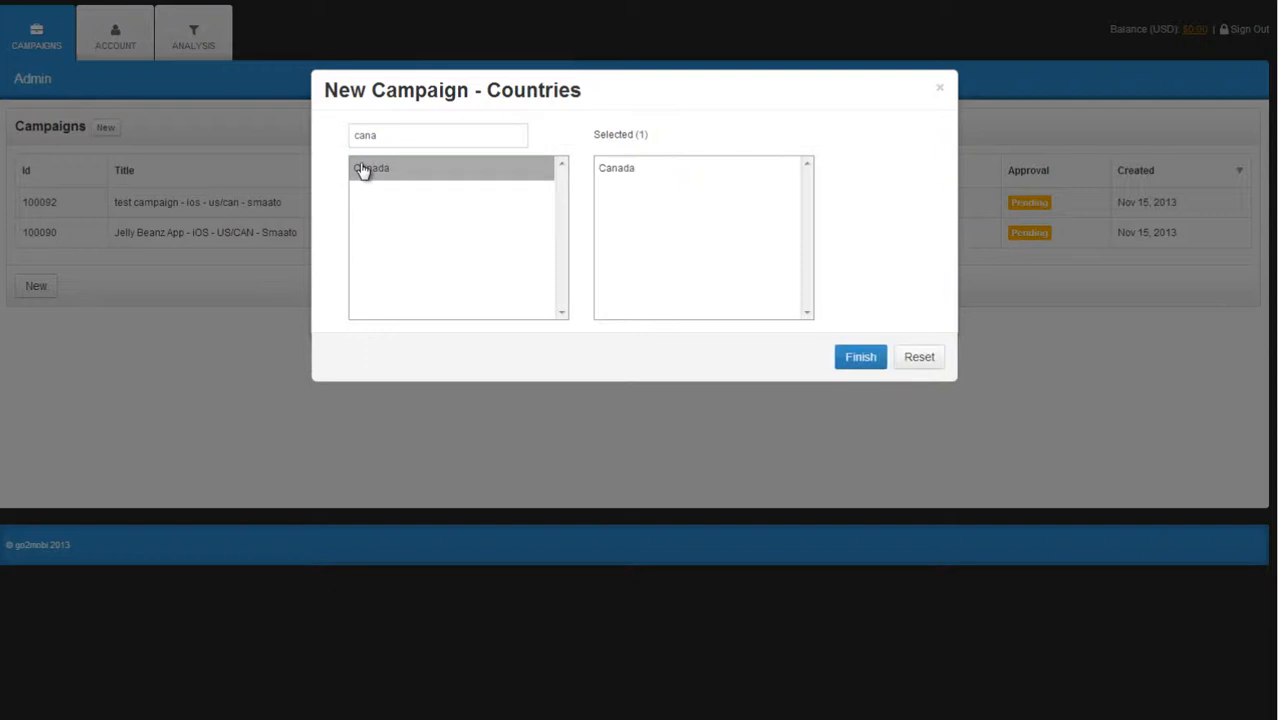
drag(405, 132, 336, 135)
text(united)
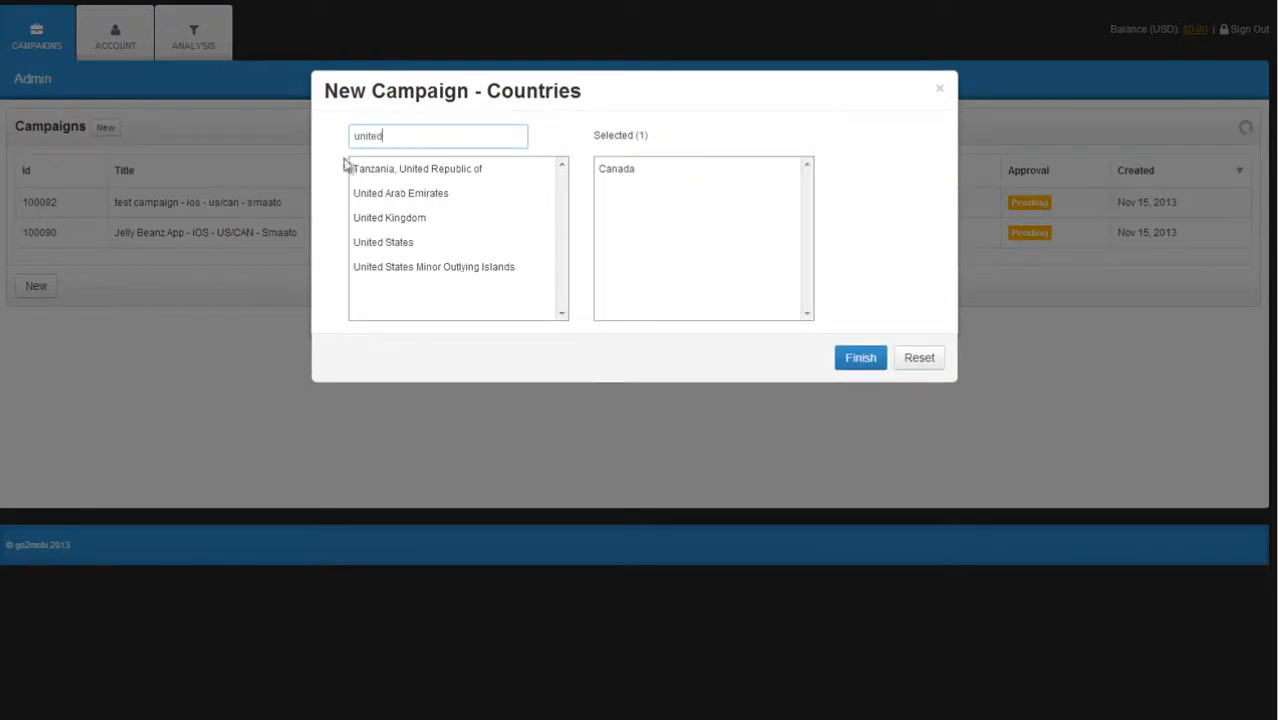
click(377, 245)
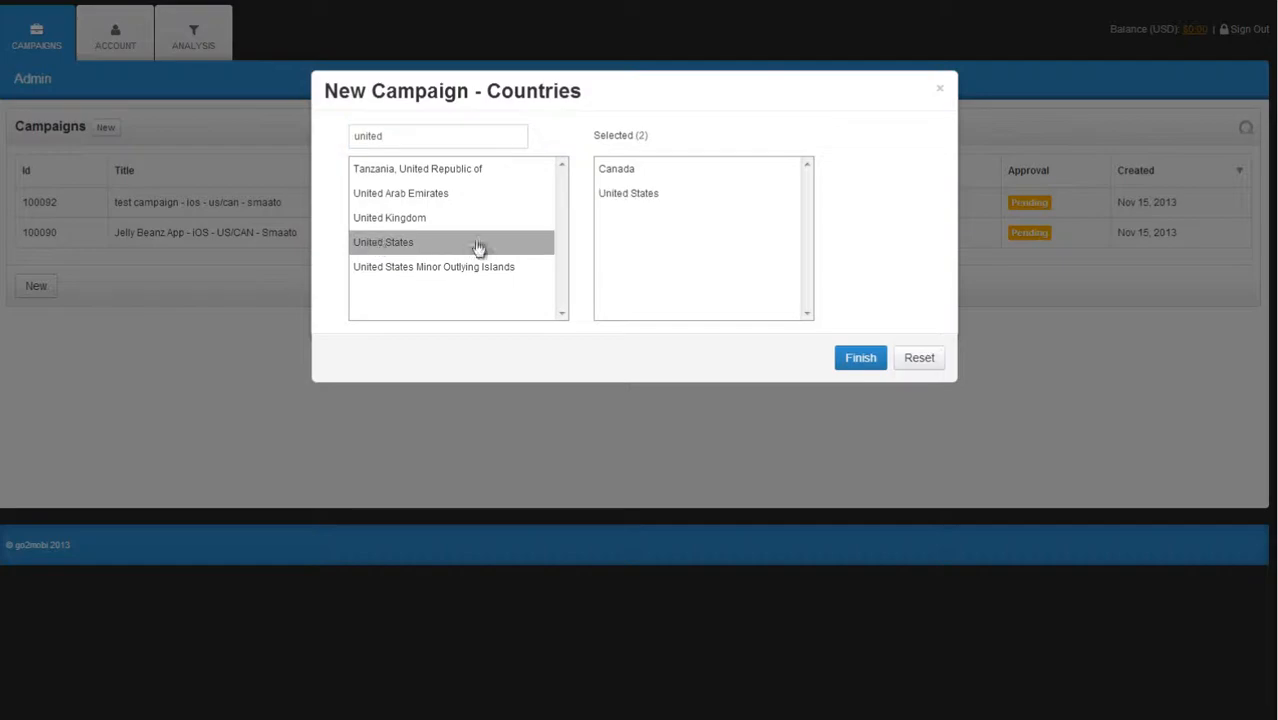
click(870, 360)
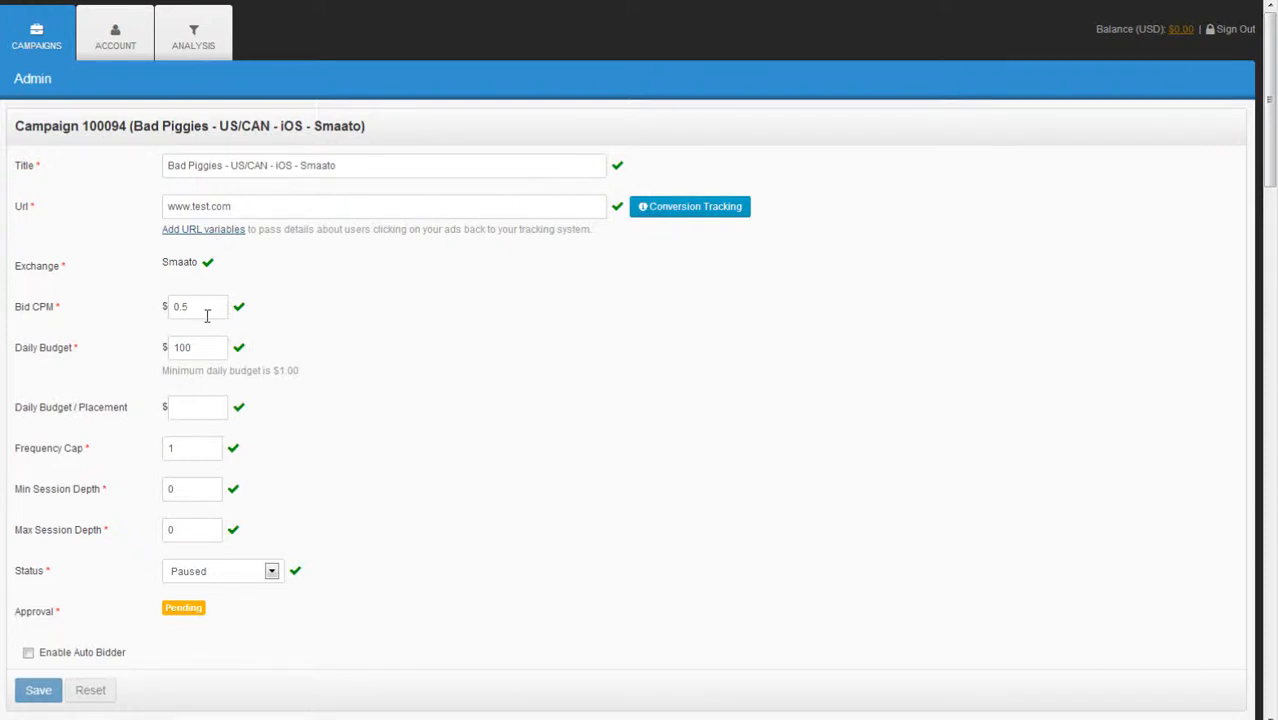
Enable the Auto Bidder for the Bad Piggies campaign
drag(208, 308, 140, 308)
click(289, 327)
click(29, 653)
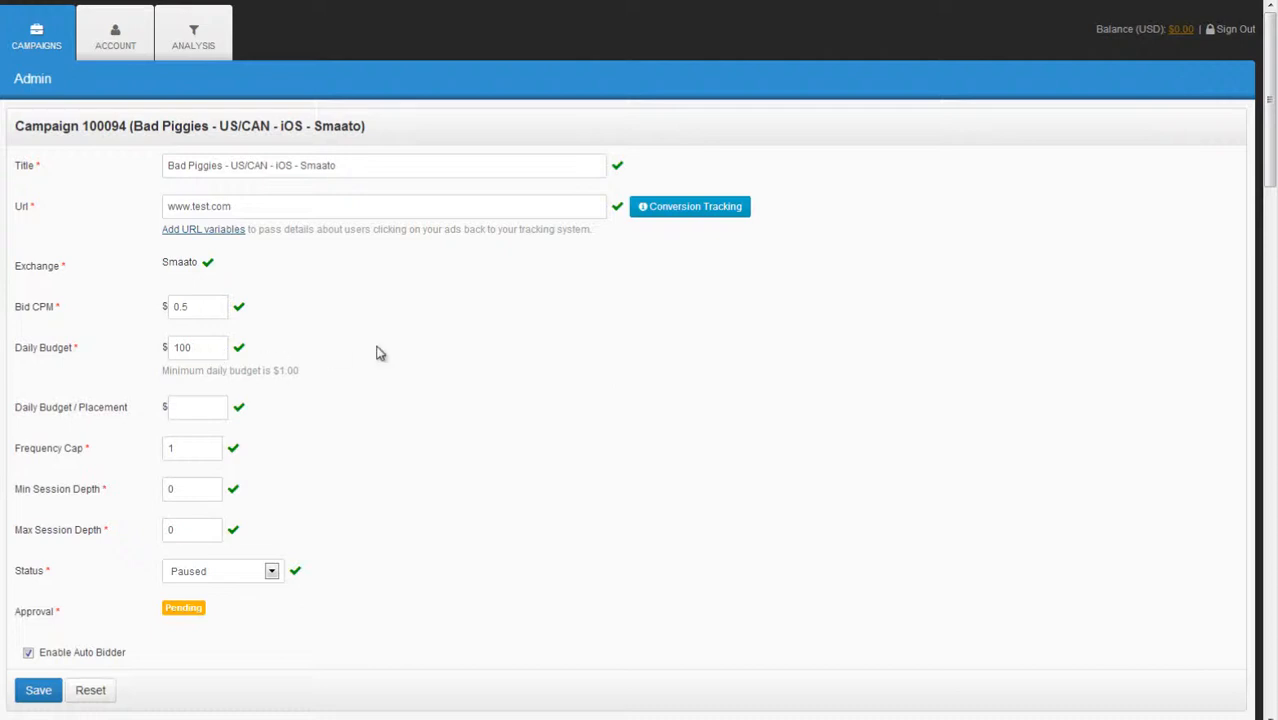
Set the daily budget per placement to $10 and the frequency cap to 3, and save the campaign settings
click(195, 408)
text(10)
click(198, 448)
key(BackSpace)
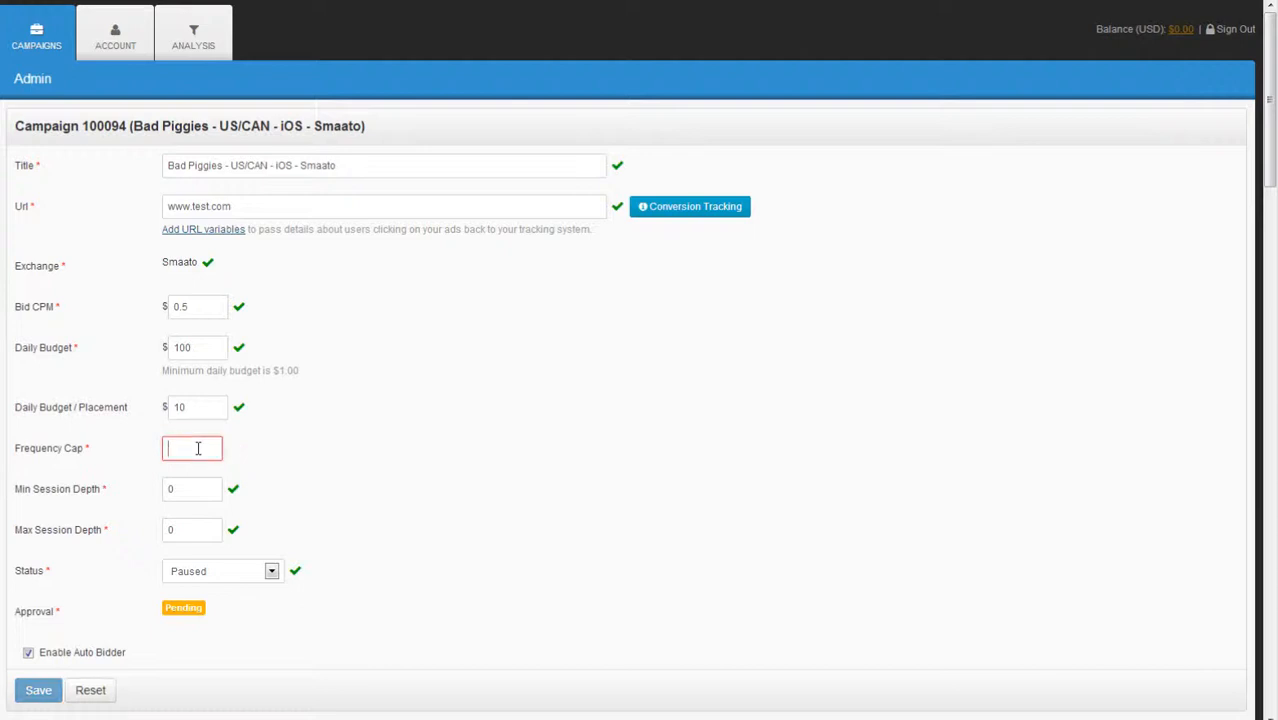
text(3)
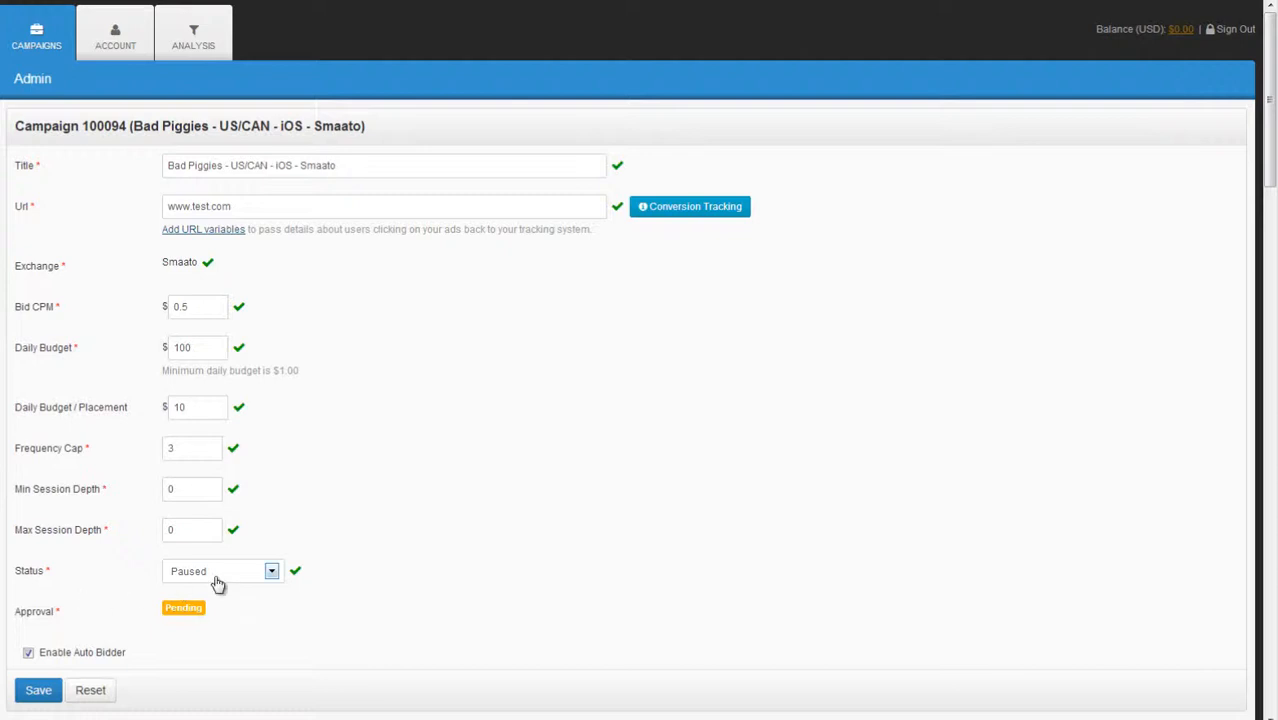
click(45, 702)
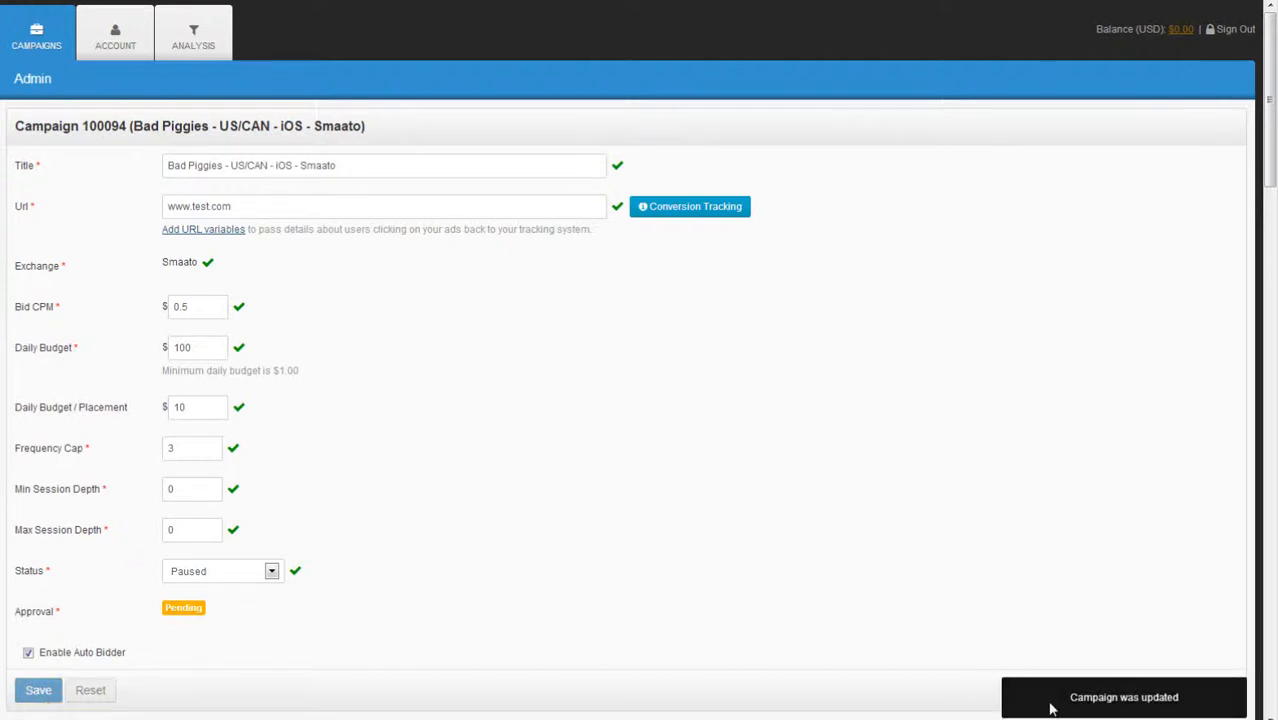
Review the selected countries and the available carriers, and search the carrier list for "t-mobile"
scroll(590, 445, down, 3)
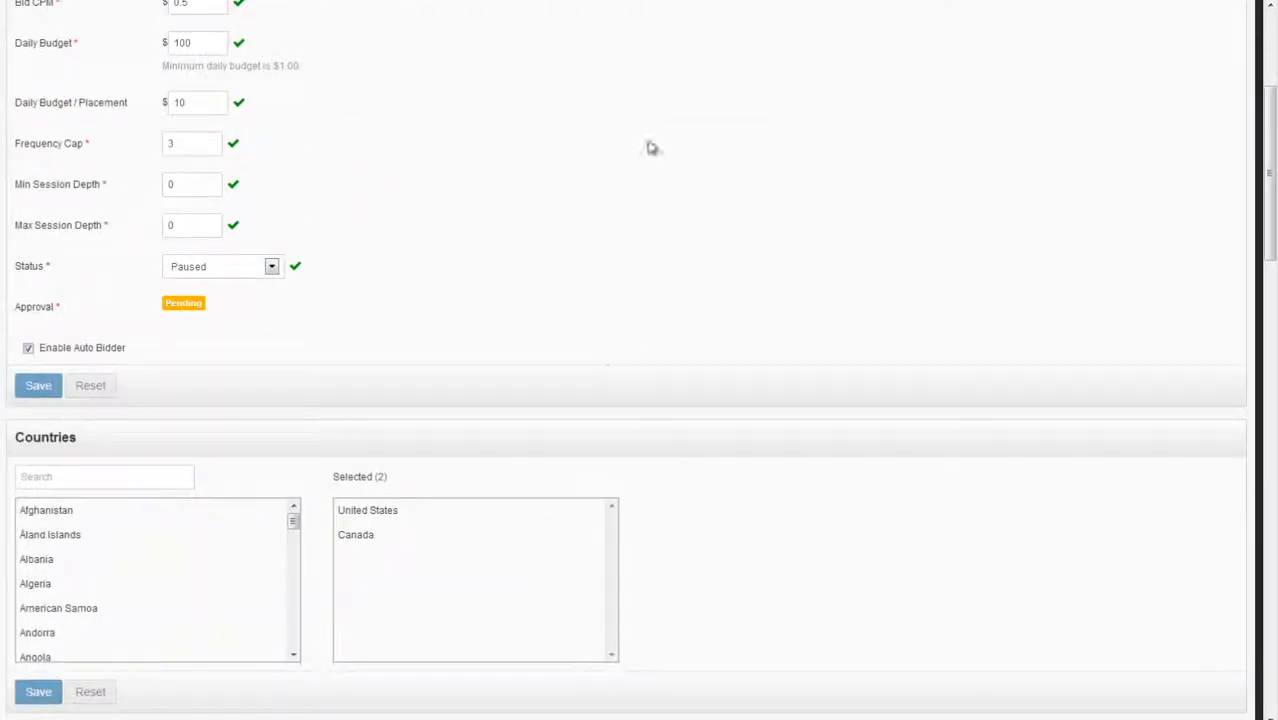
scroll(294, 334, down, 2)
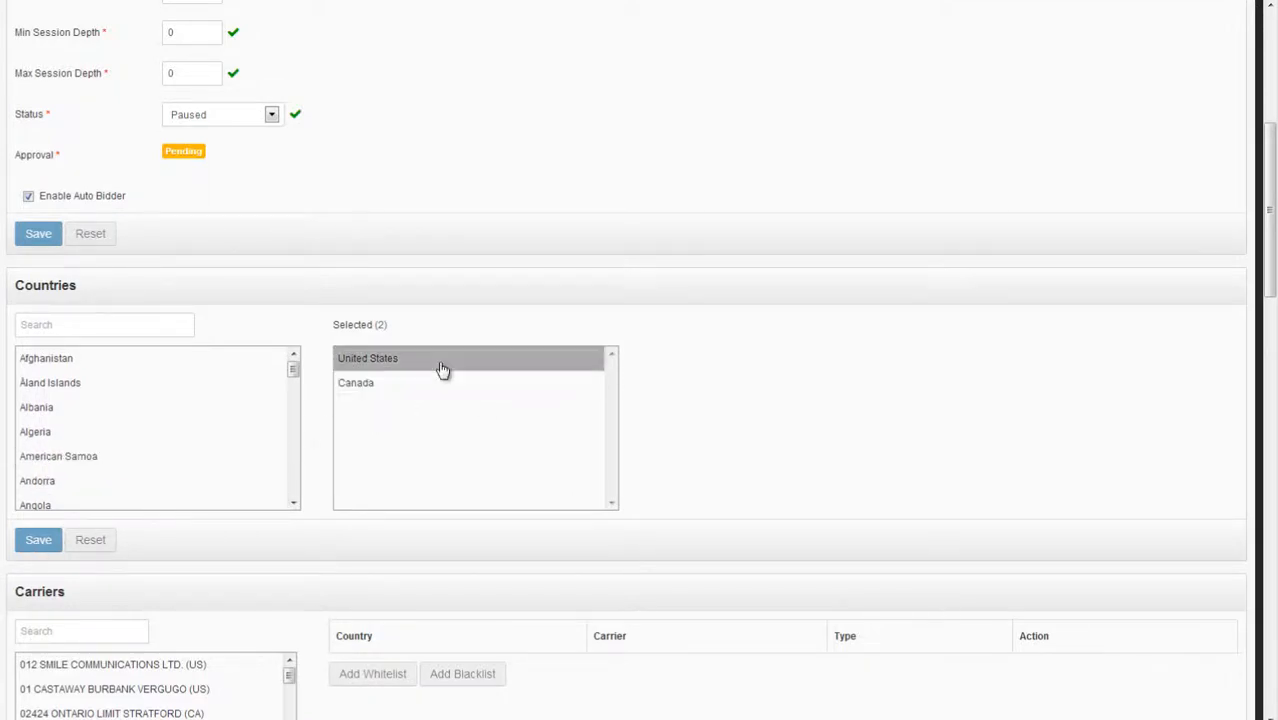
scroll(404, 476, down, 2)
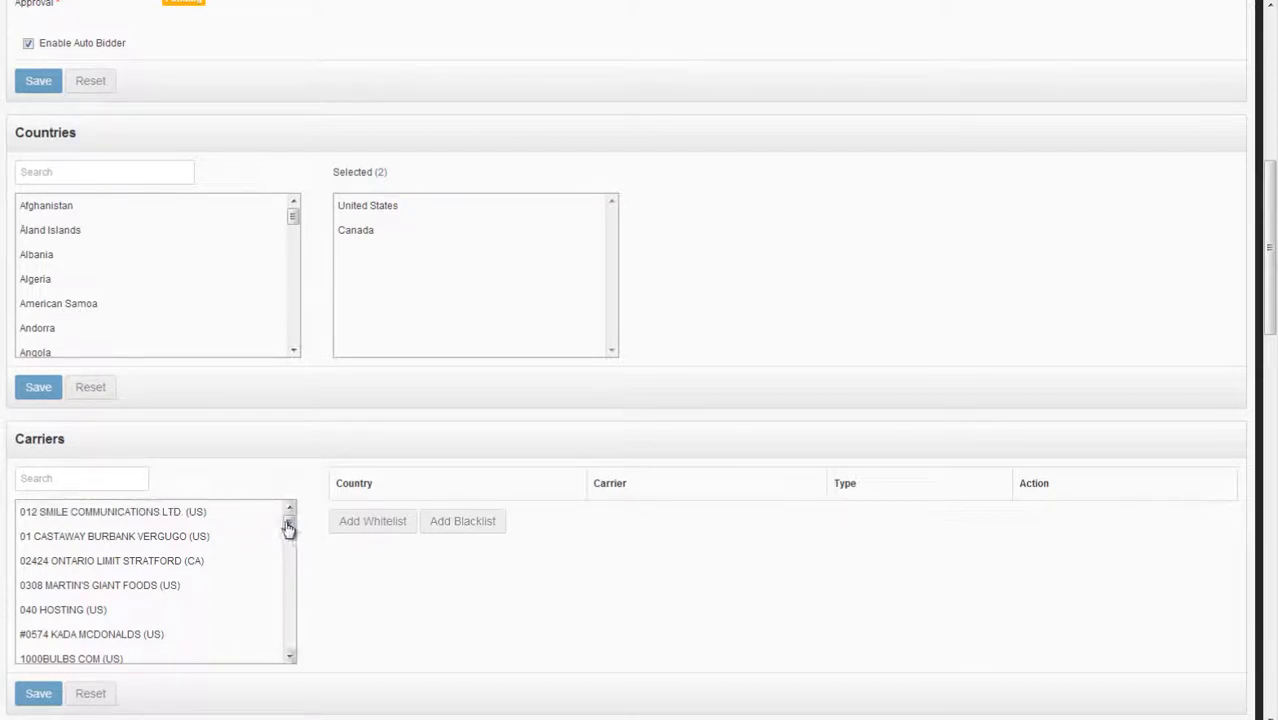
scroll(275, 617, down, 3)
drag(275, 617, 291, 497)
click(43, 478)
text(t)
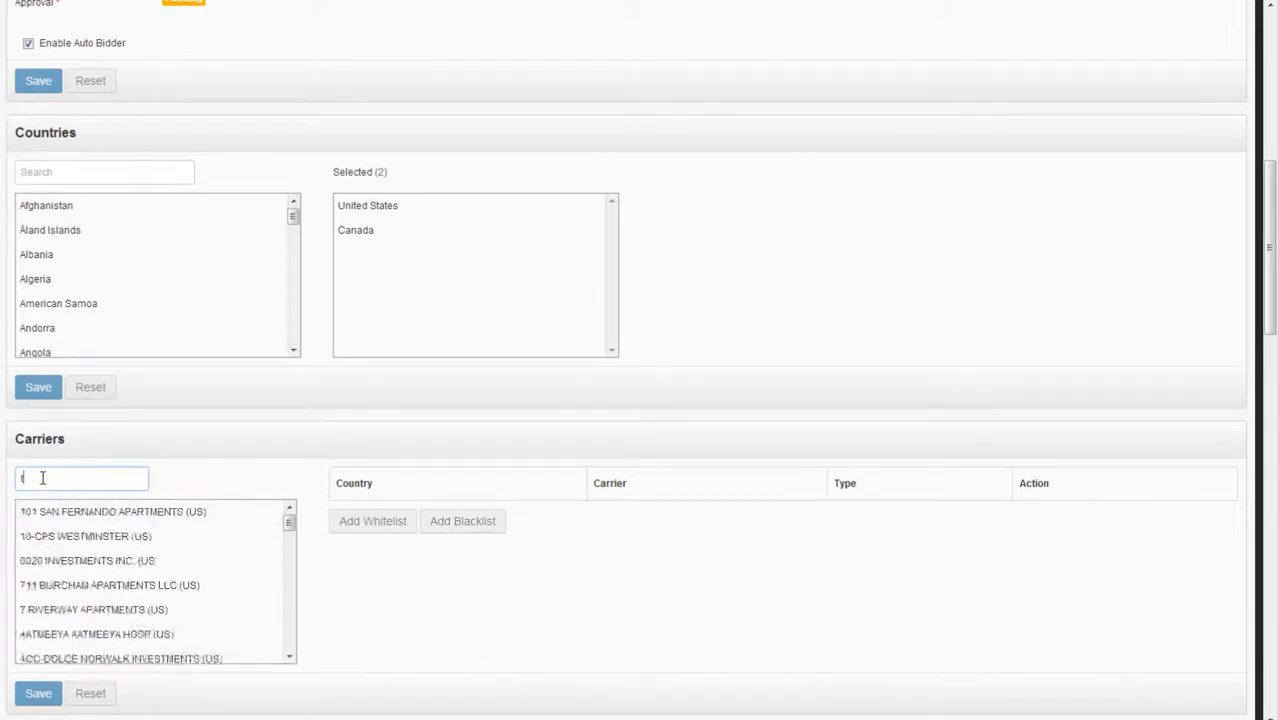
text(-mobile)
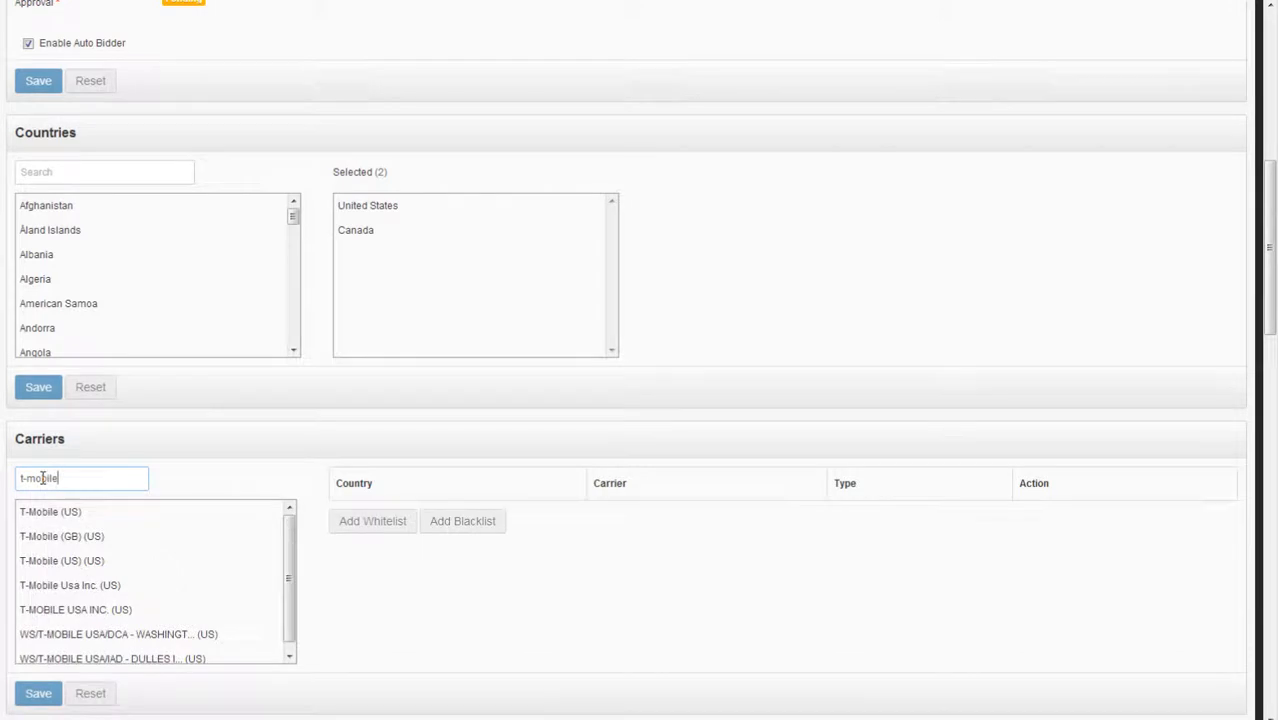
Search the carrier list for "bell" instead, and clear the search
key(BackSpace)
key(BackSpace)
key(BackSpace)
key(BackSpace)
key(BackSpace)
key(BackSpace)
key(BackSpace)
text(bell)
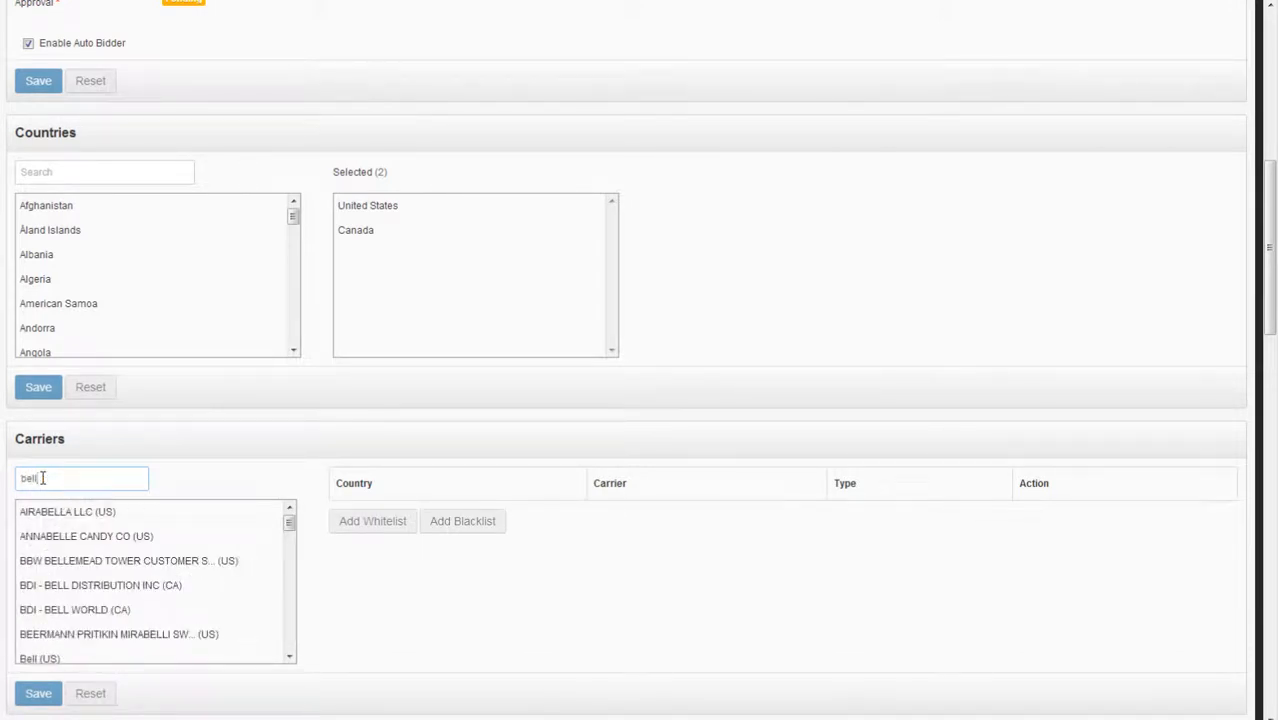
key(BackSpace)
key(BackSpace)
key(BackSpace)
key(BackSpace)
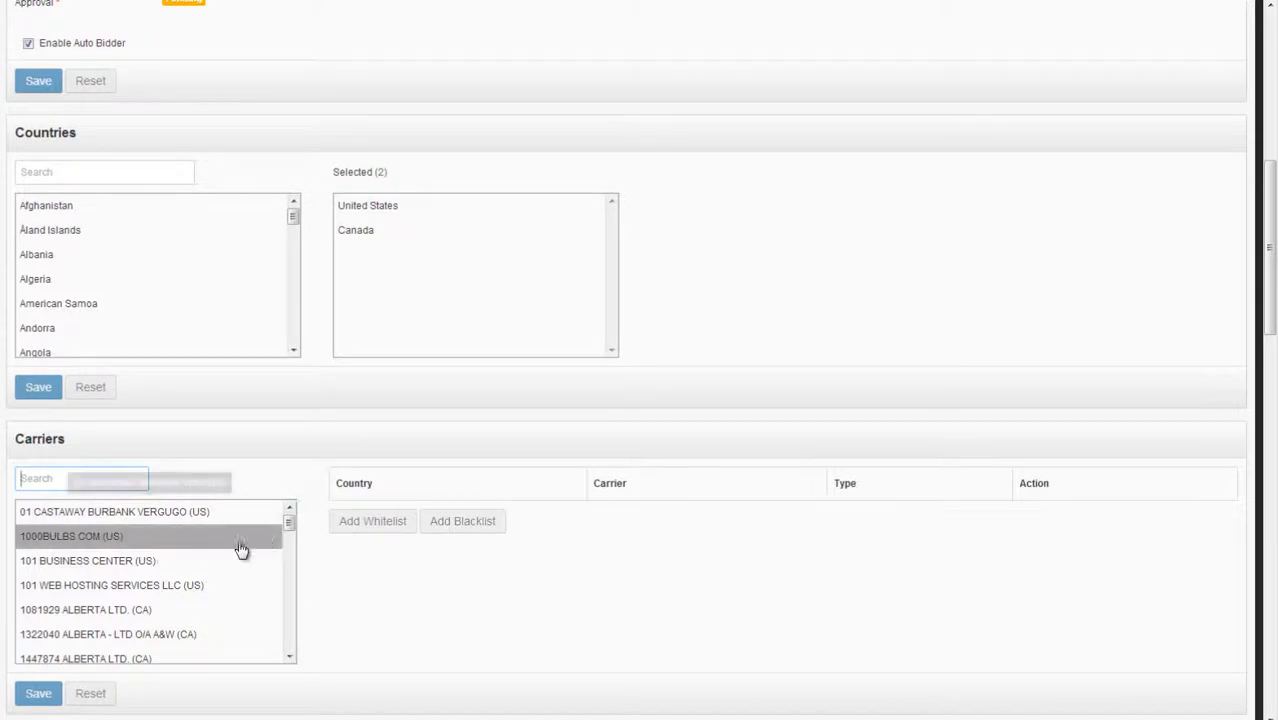
Find the Cricket (US) carrier and add it to the campaign's carrier blacklist
click(69, 479)
text(c)
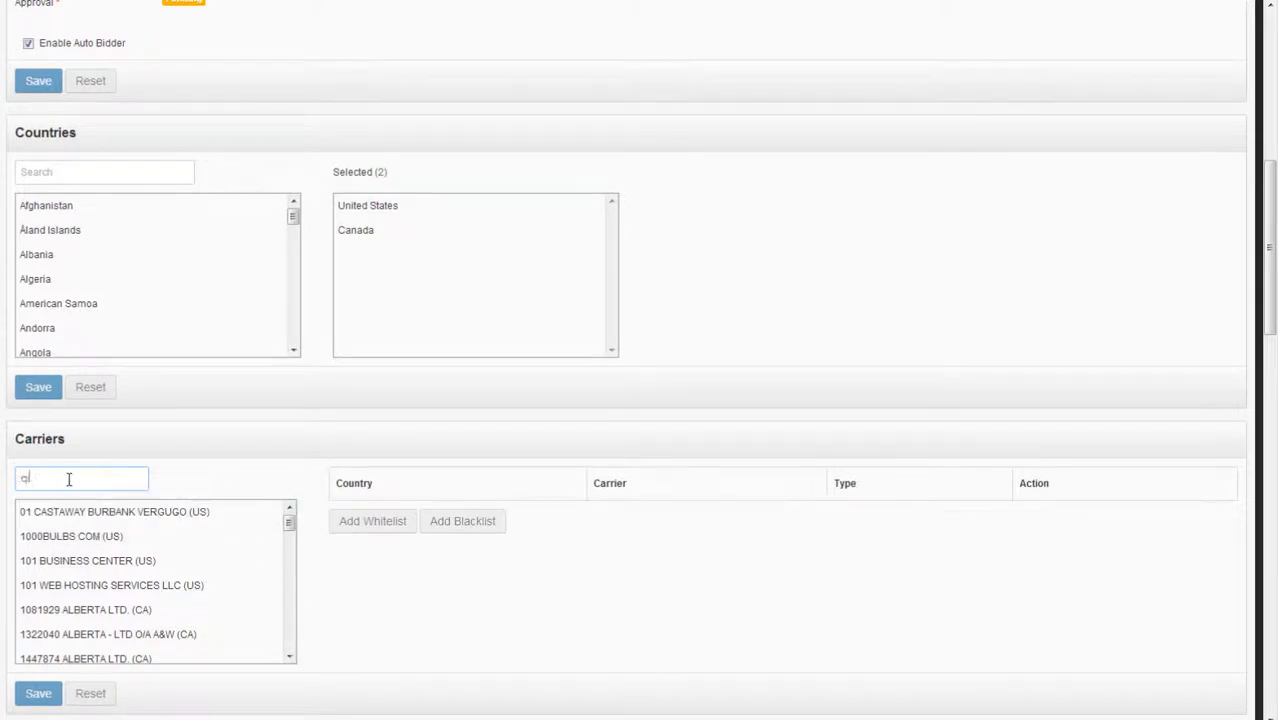
text(ricket)
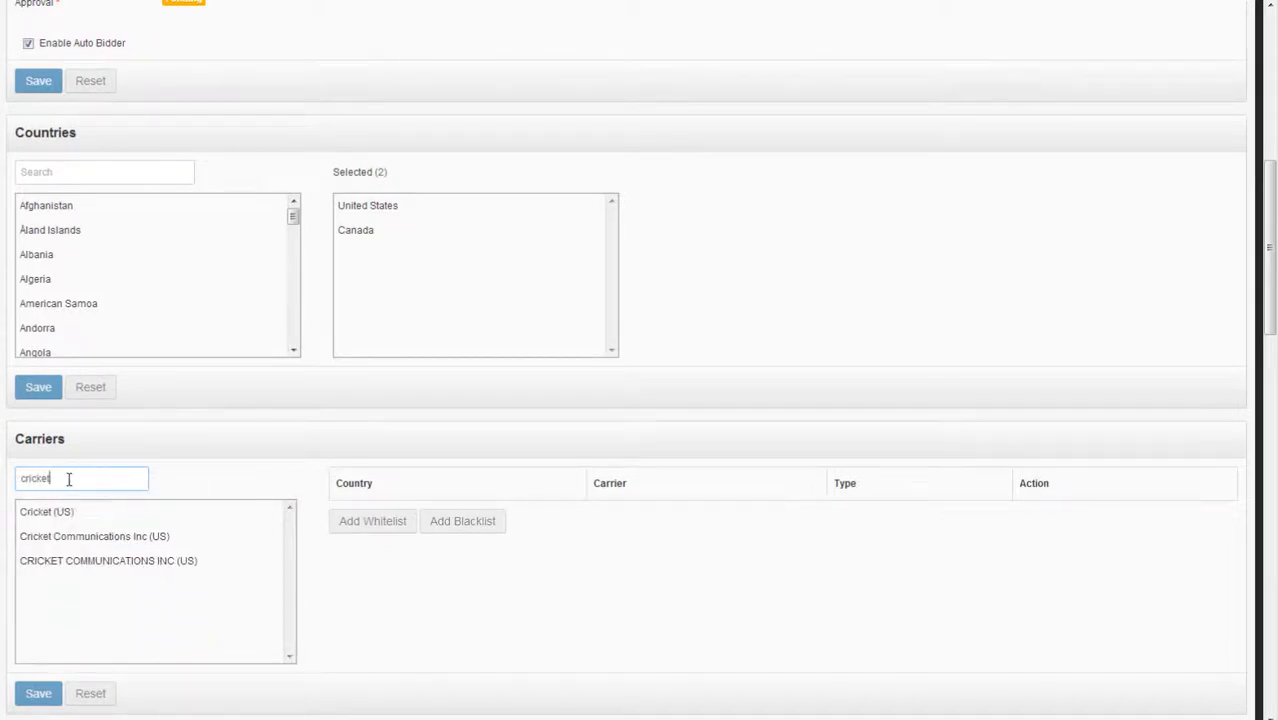
click(52, 513)
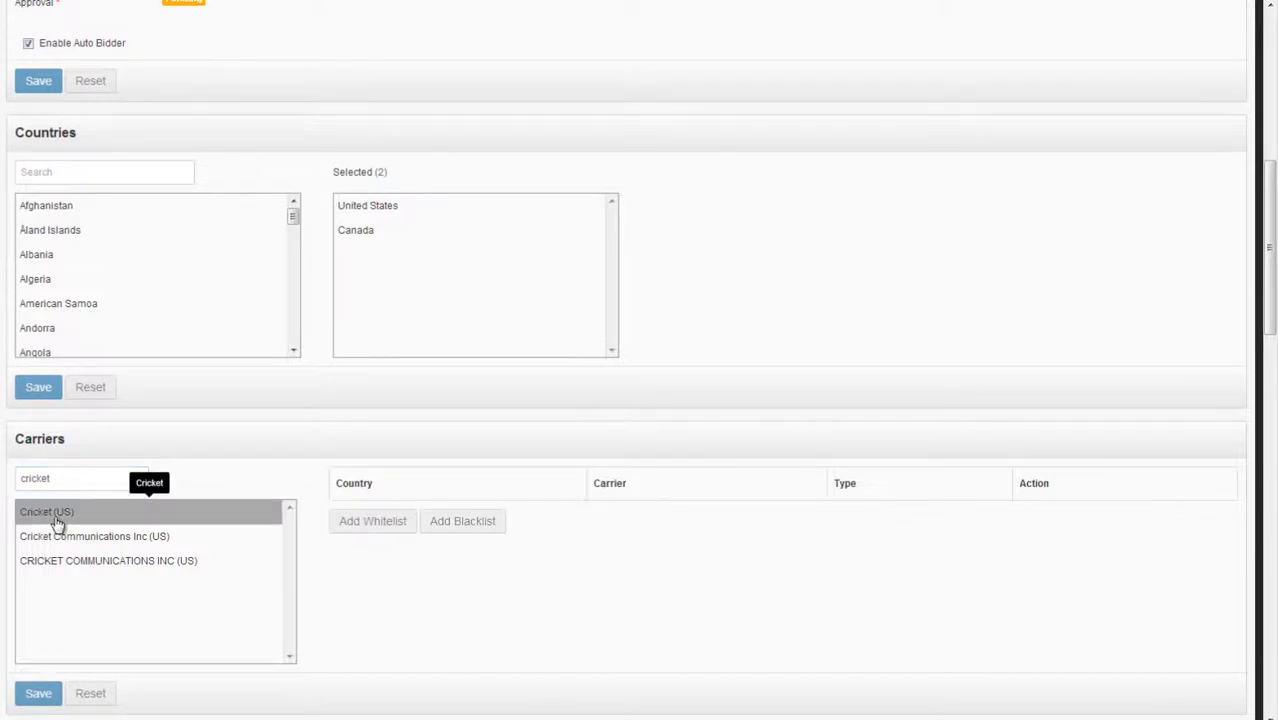
click(443, 521)
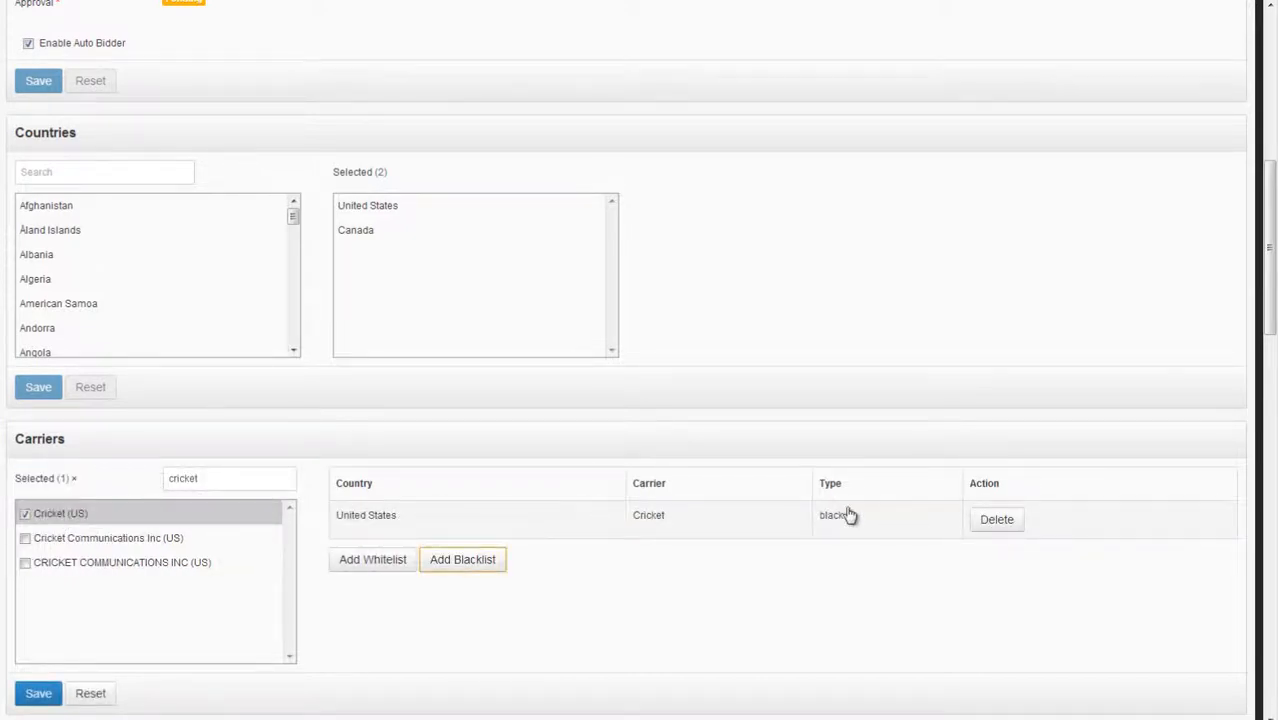
Clear the carrier search and delete the Cricket entry from the carrier blacklist
double_click(211, 477)
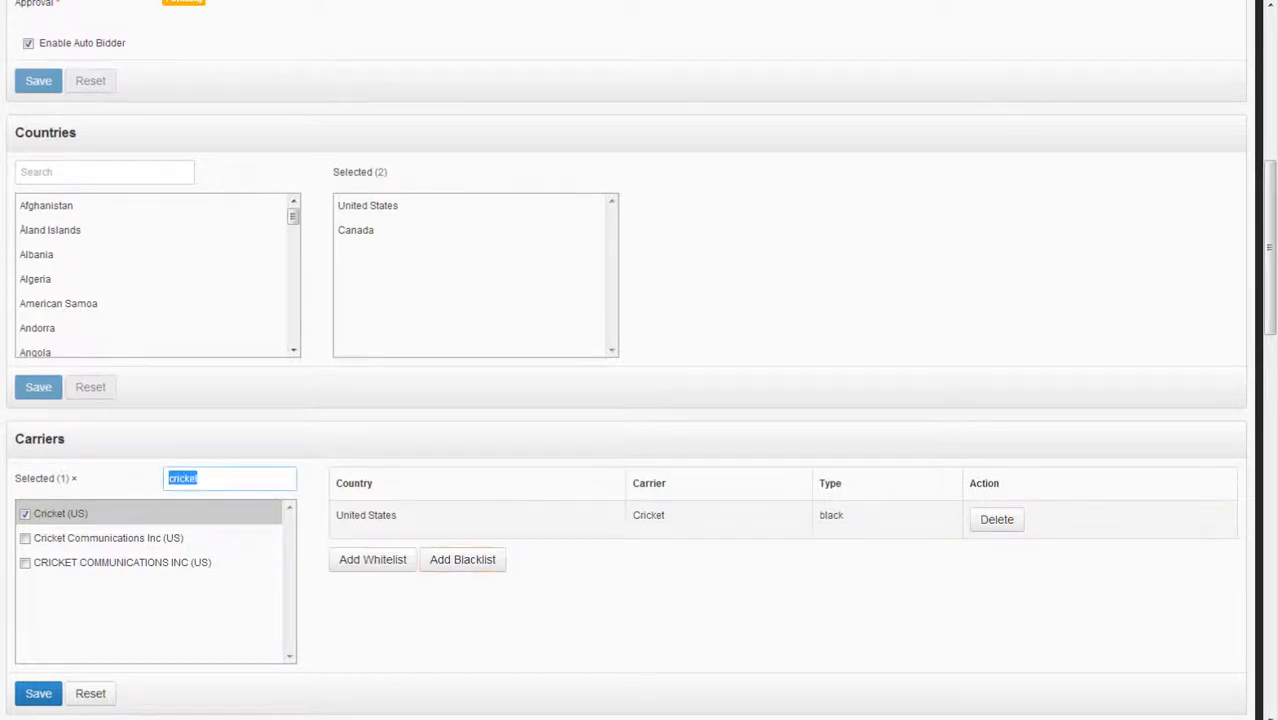
key(BackSpace)
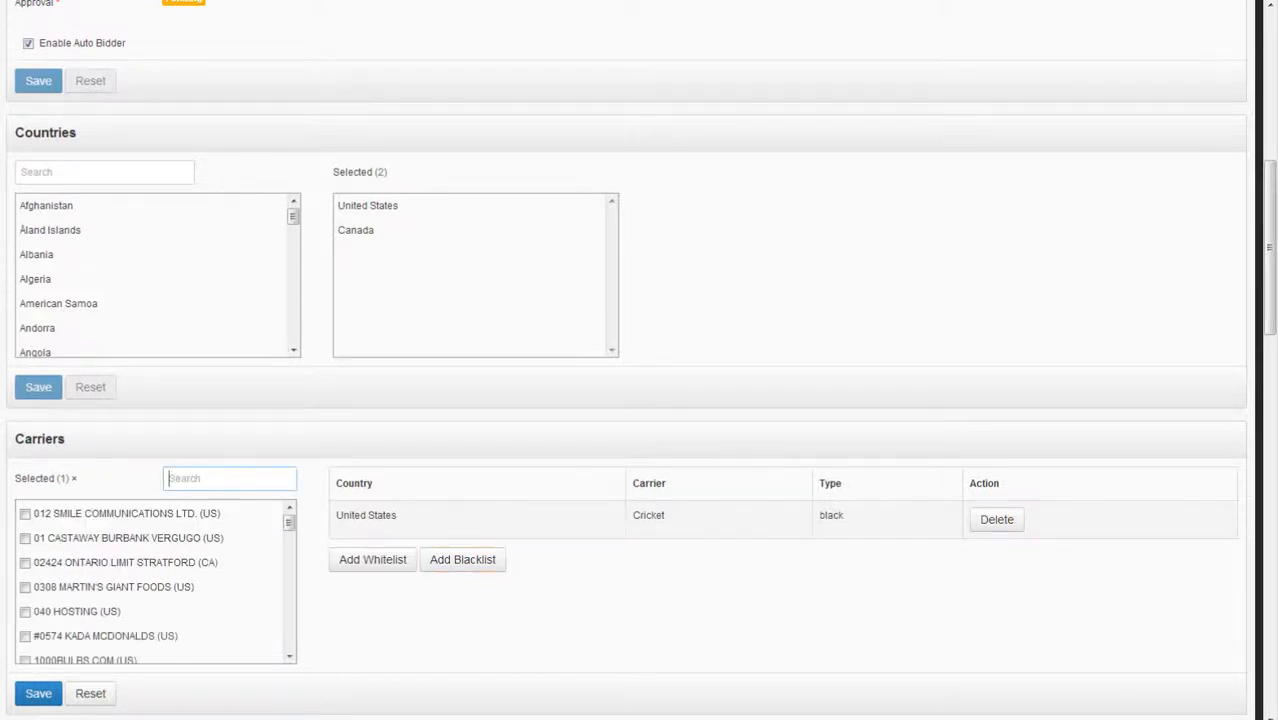
click(997, 520)
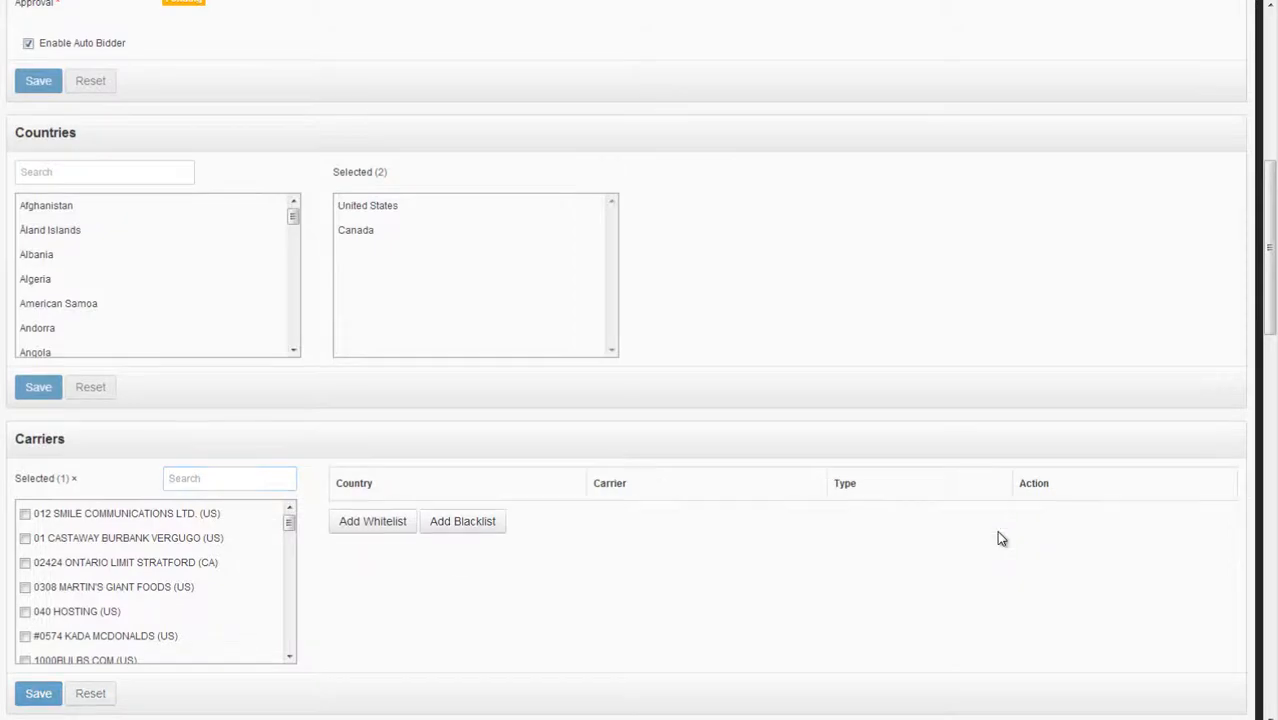
Browse the list of available app placements in the campaign's Placements section
scroll(996, 536, down, 3)
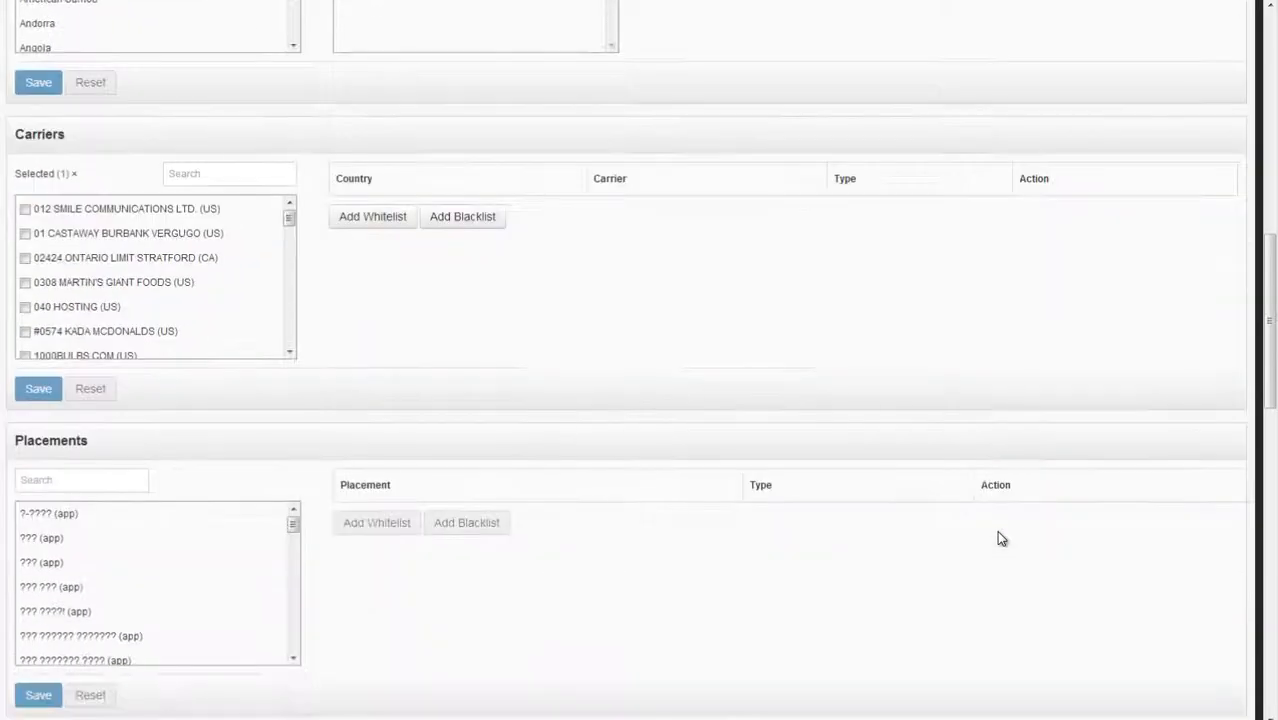
scroll(325, 567, down, 1)
scroll(325, 567, down, 3)
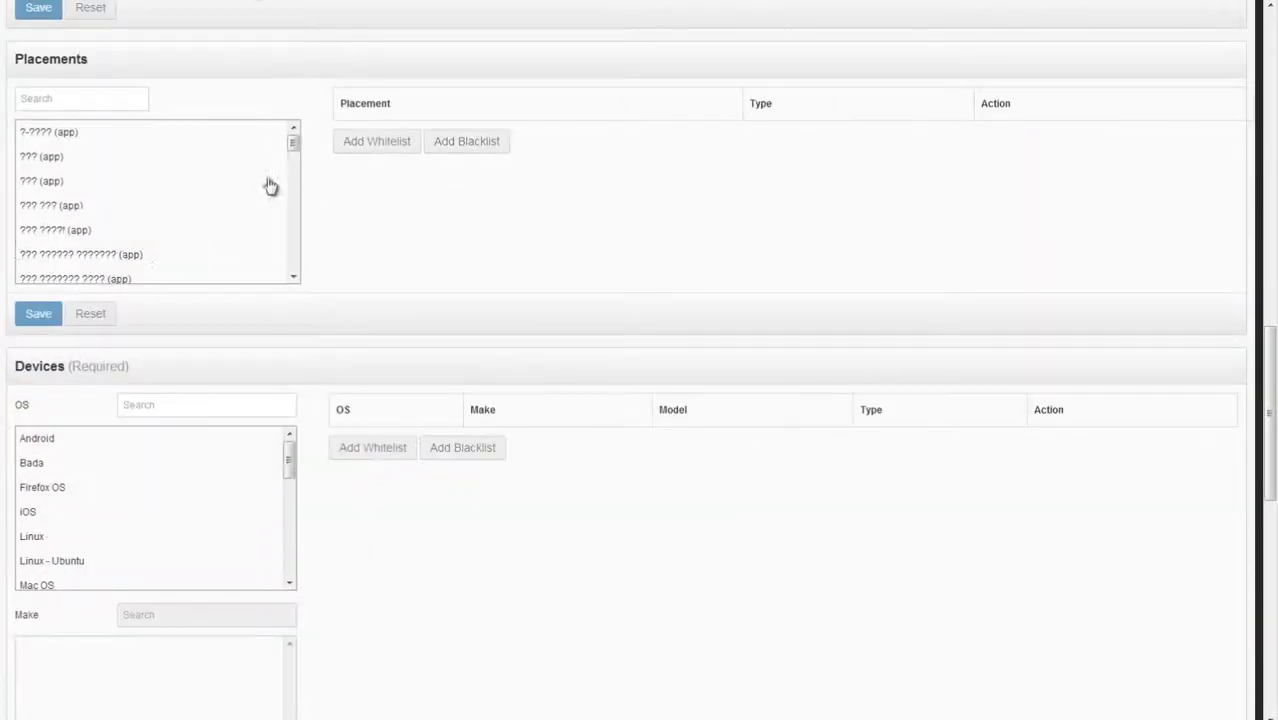
drag(291, 140, 276, 330)
drag(294, 148, 285, 191)
scroll(175, 186, up, 2)
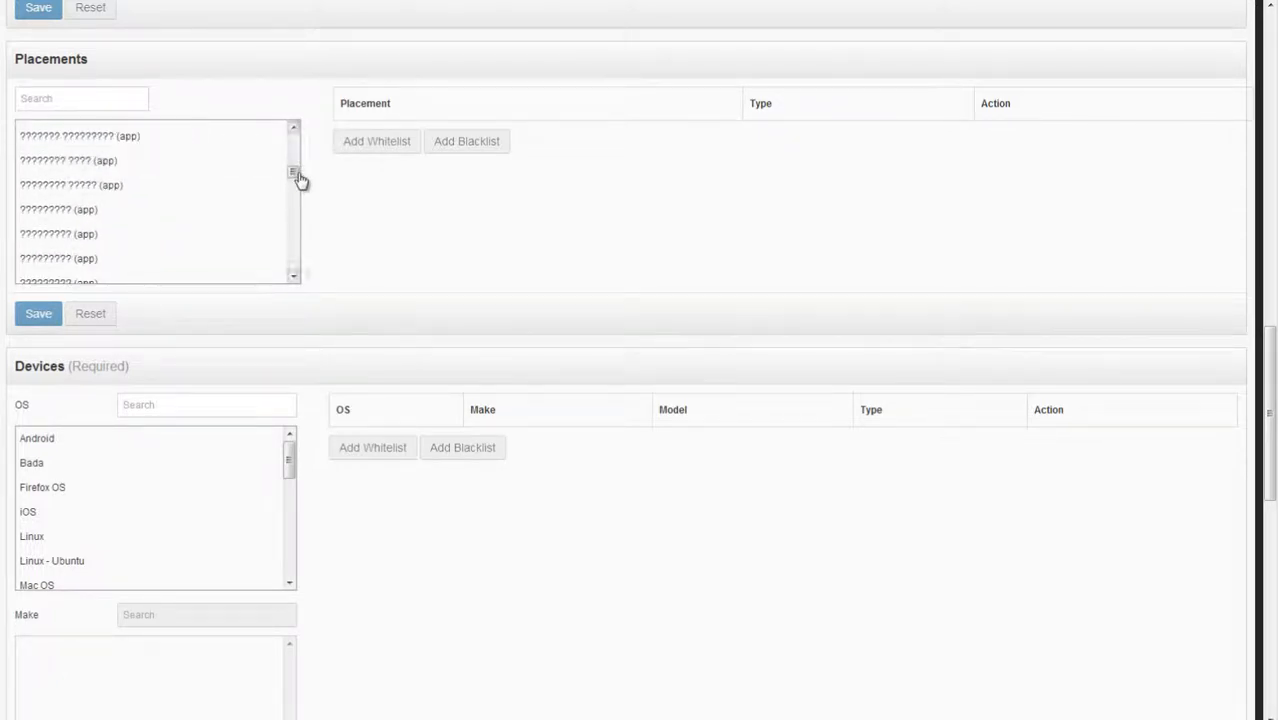
drag(297, 180, 292, 205)
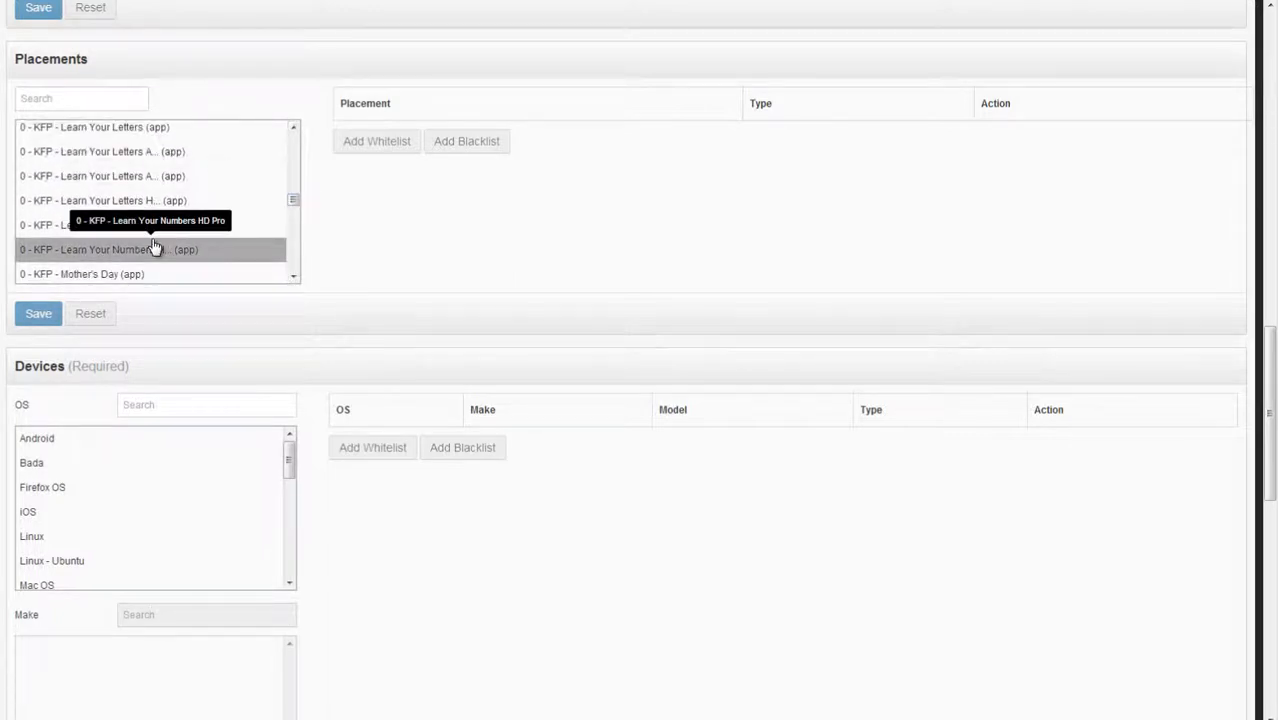
Search the available app placements for "flowers" and clear the search
scroll(153, 246, down, 6)
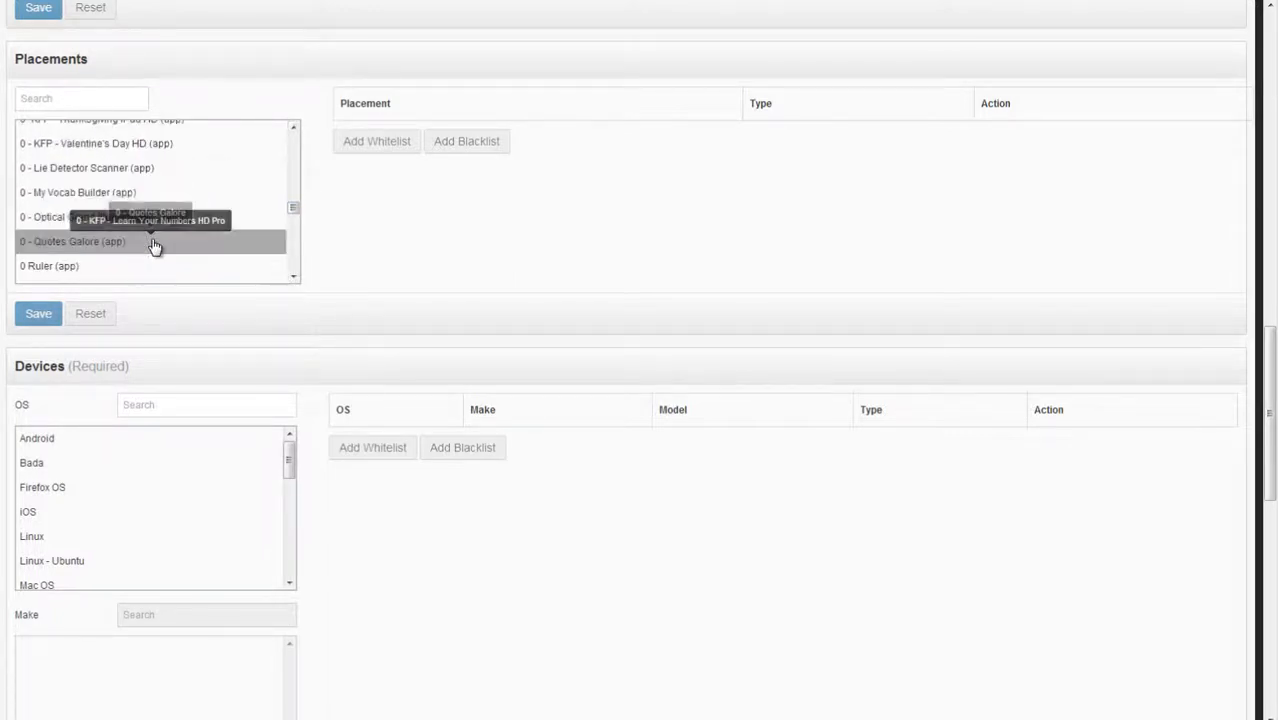
click(70, 100)
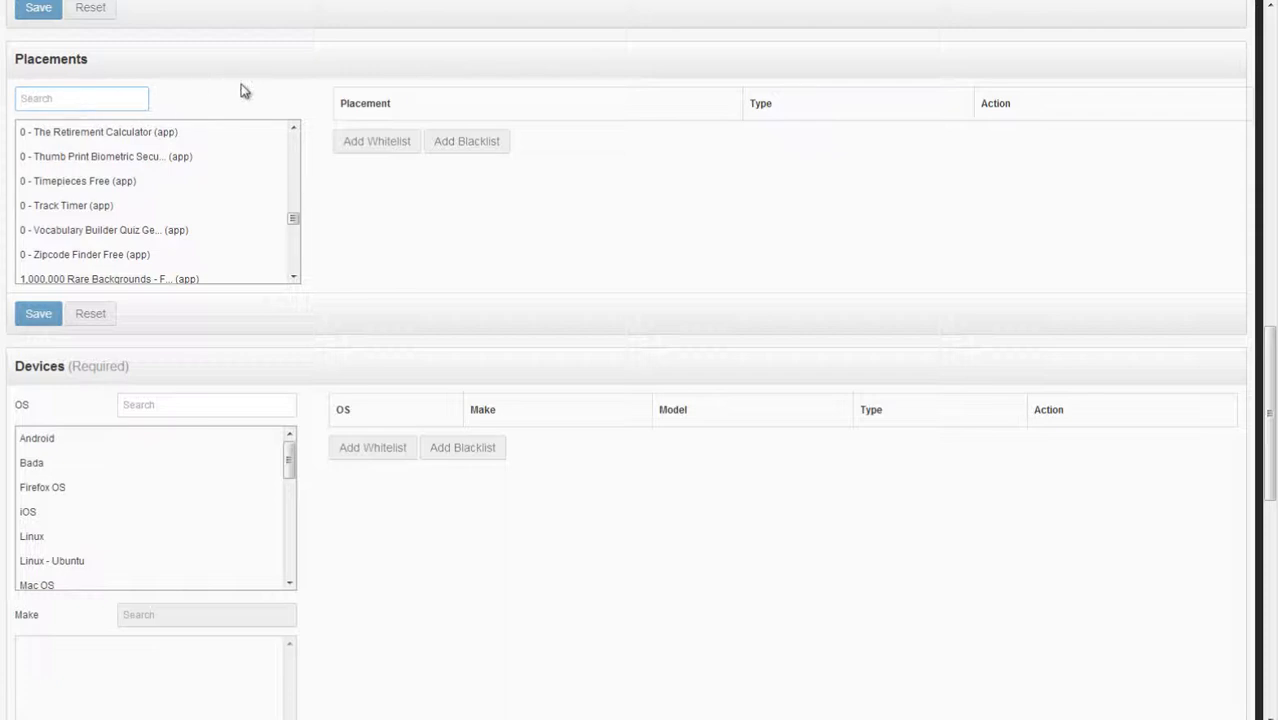
text(flowers)
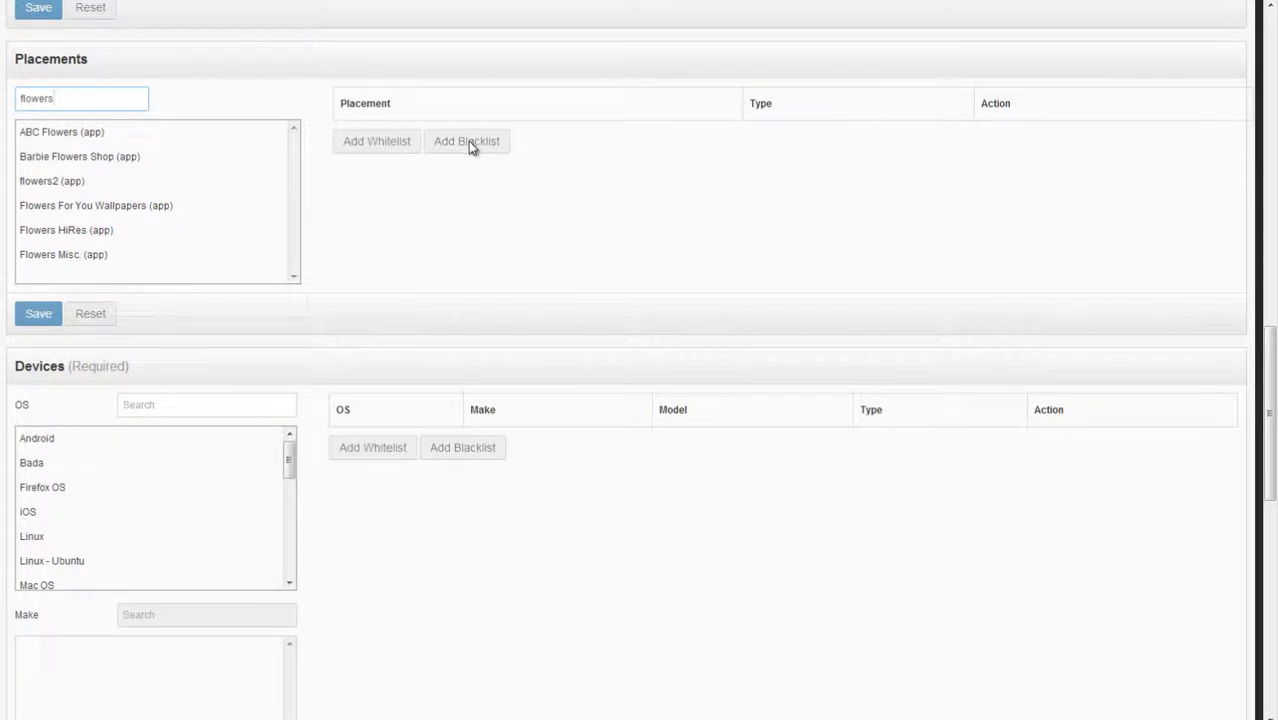
double_click(90, 104)
key(BackSpace)
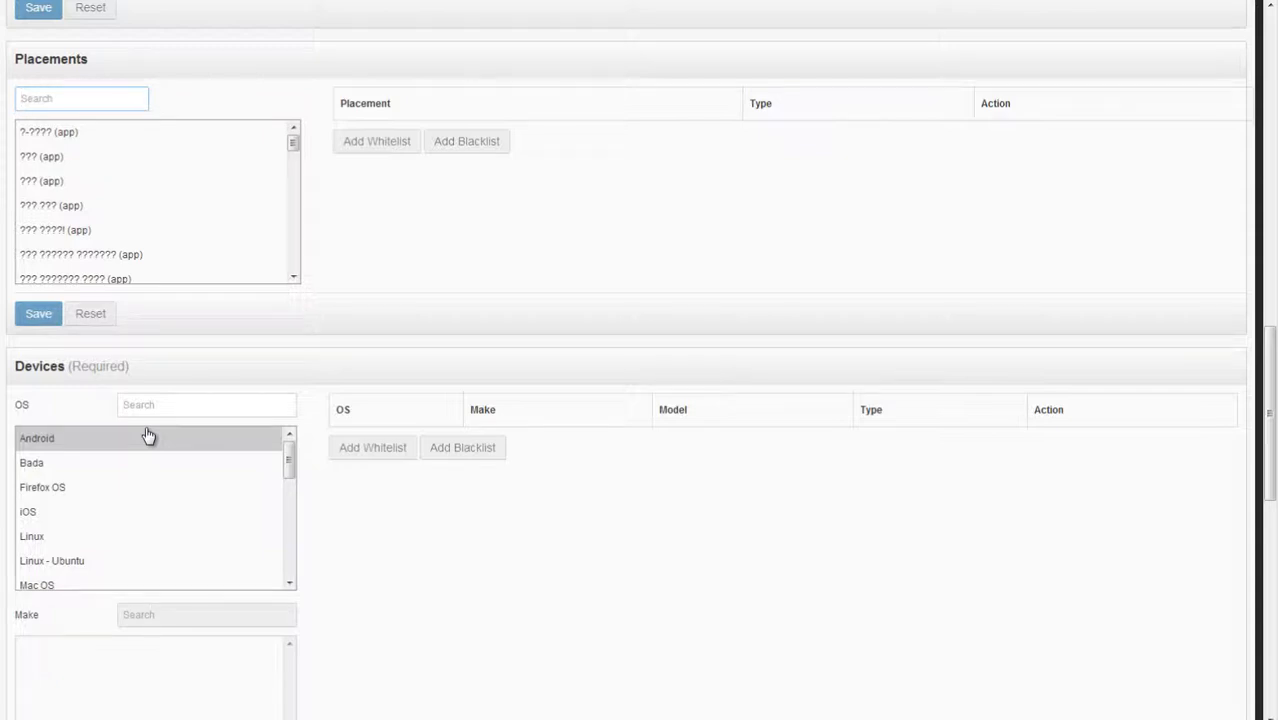
Whitelist the iOS operating system in the Devices section and blacklist the Apple iPhone Simulator model
click(40, 514)
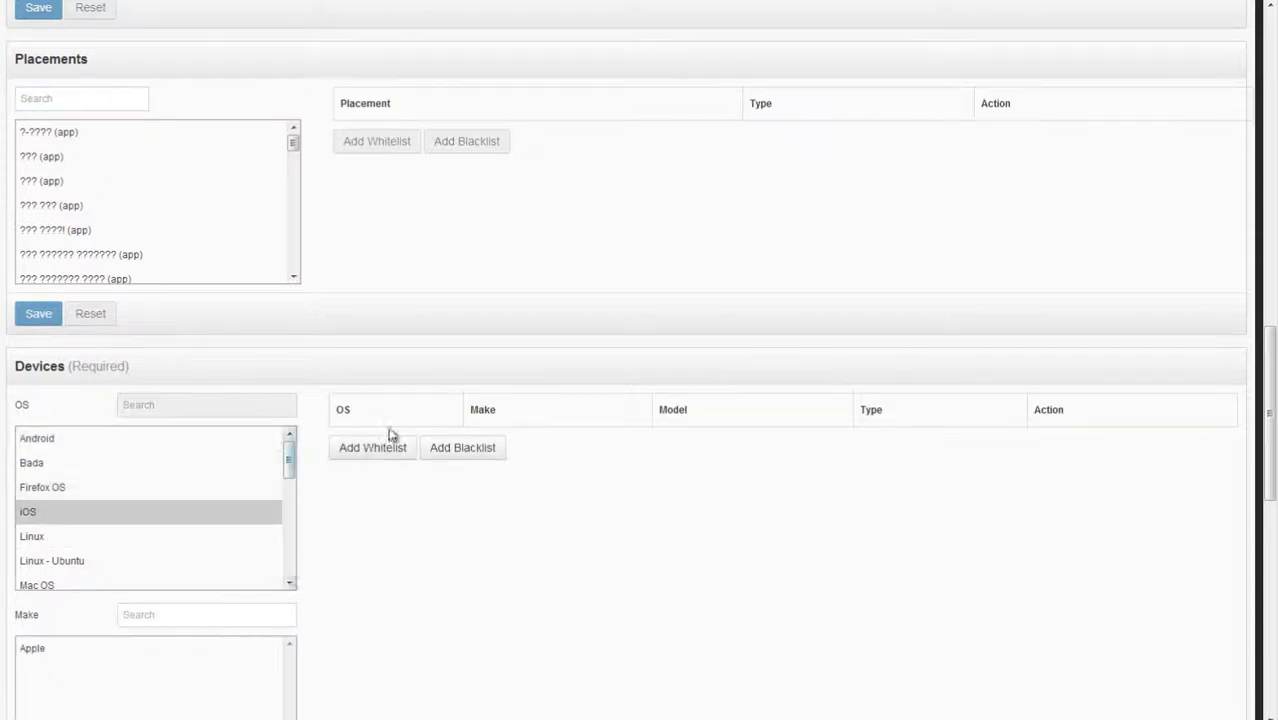
click(386, 448)
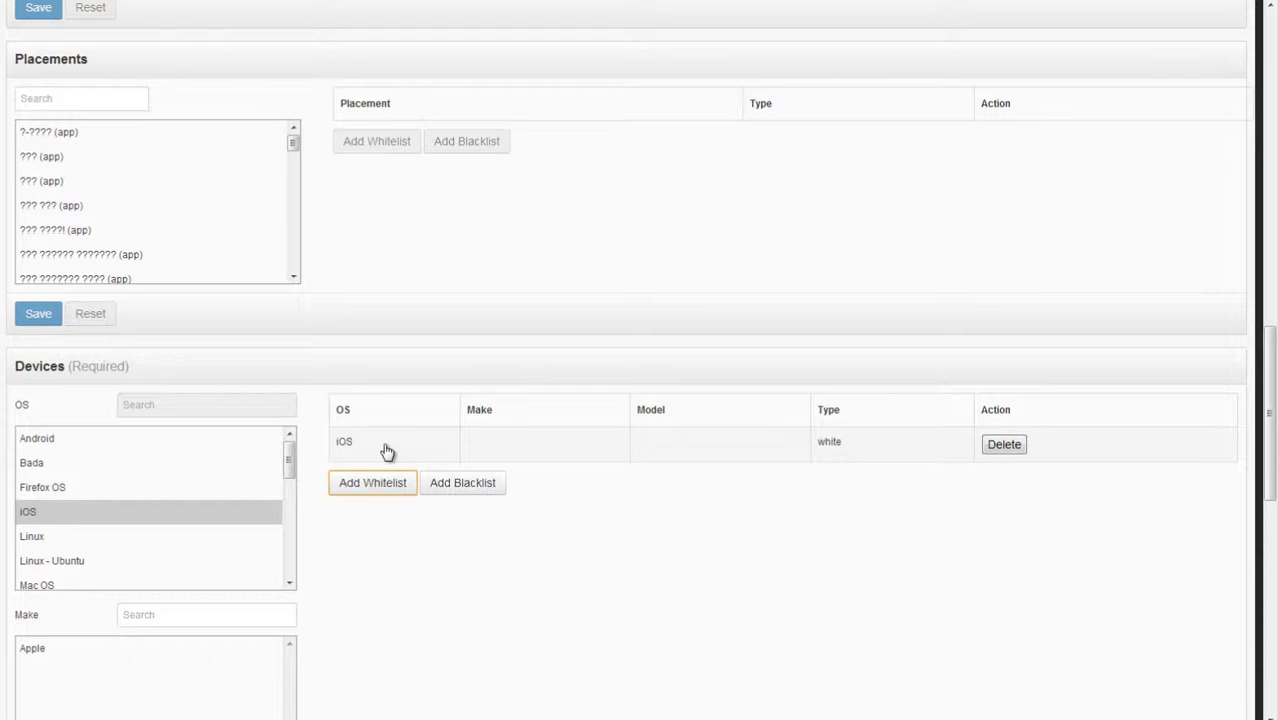
scroll(385, 450, down, 2)
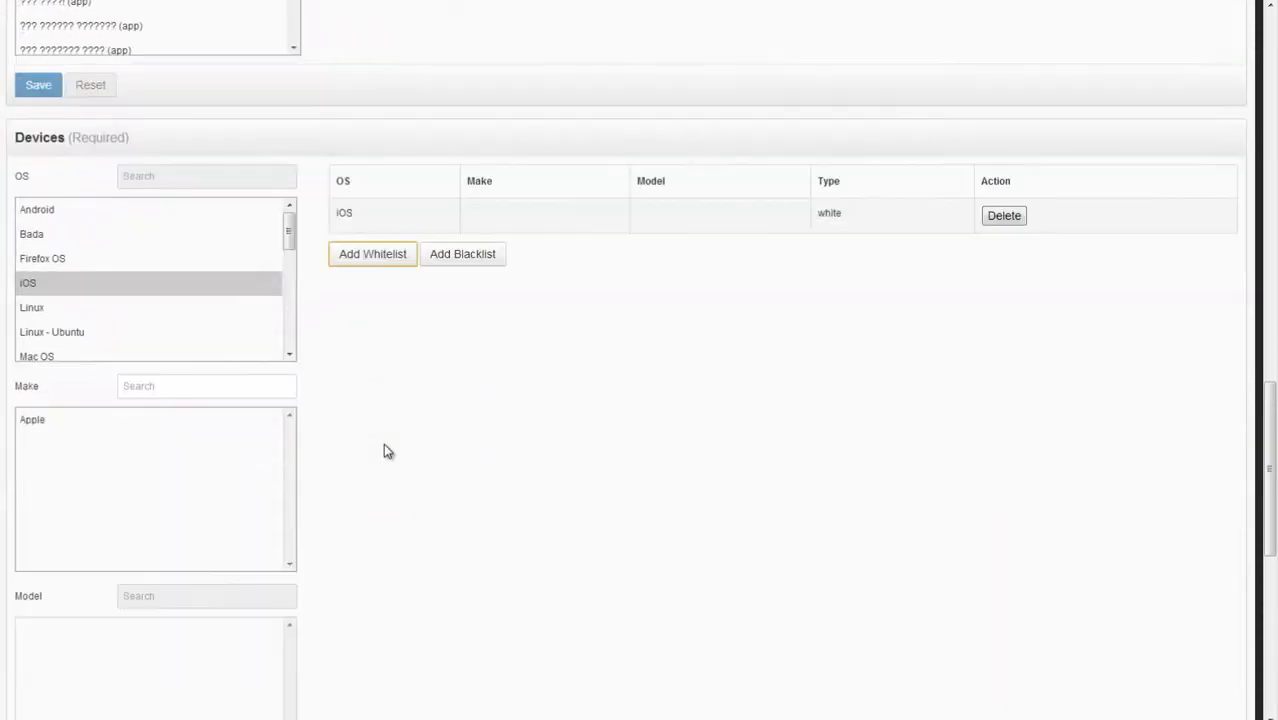
click(42, 425)
scroll(162, 450, down, 2)
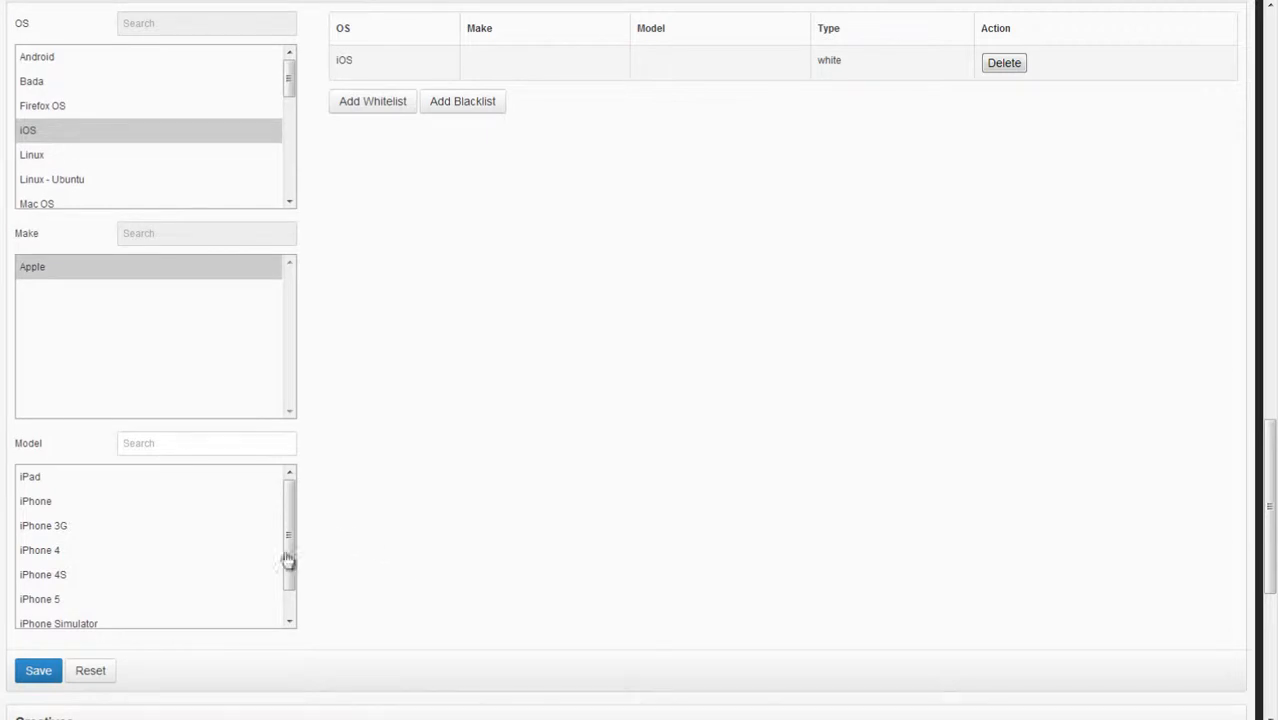
drag(291, 555, 286, 590)
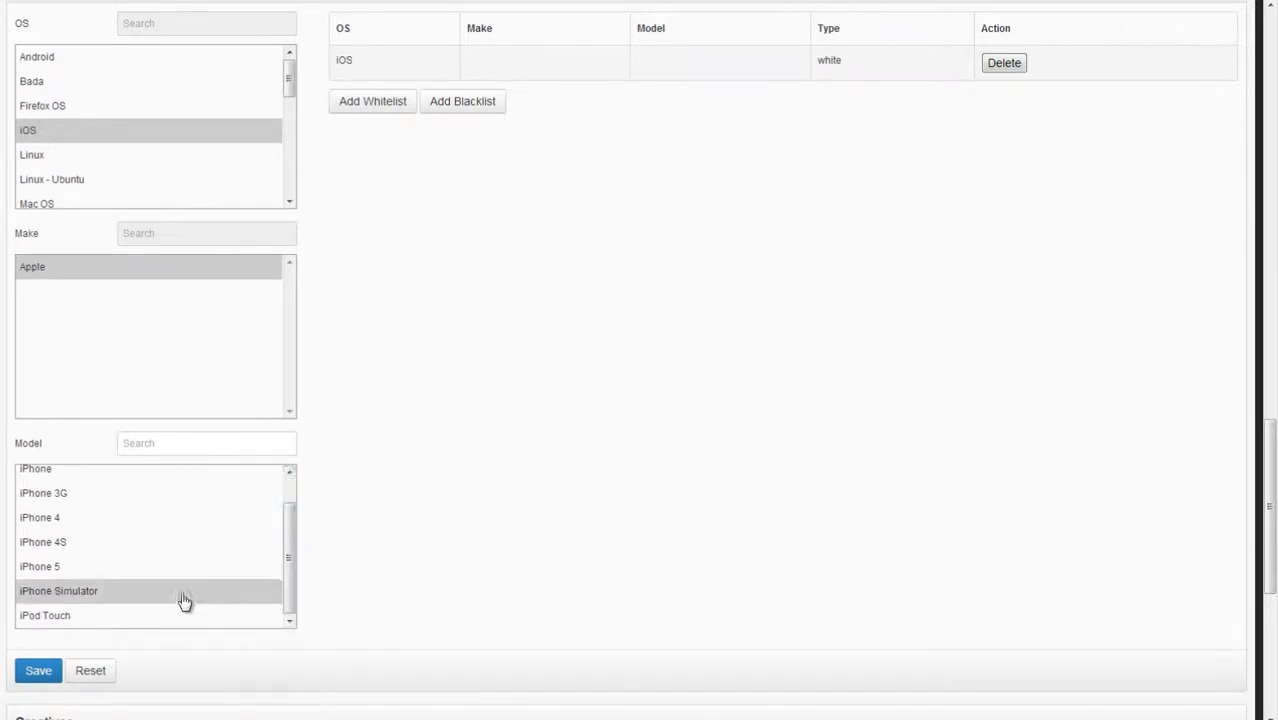
click(117, 594)
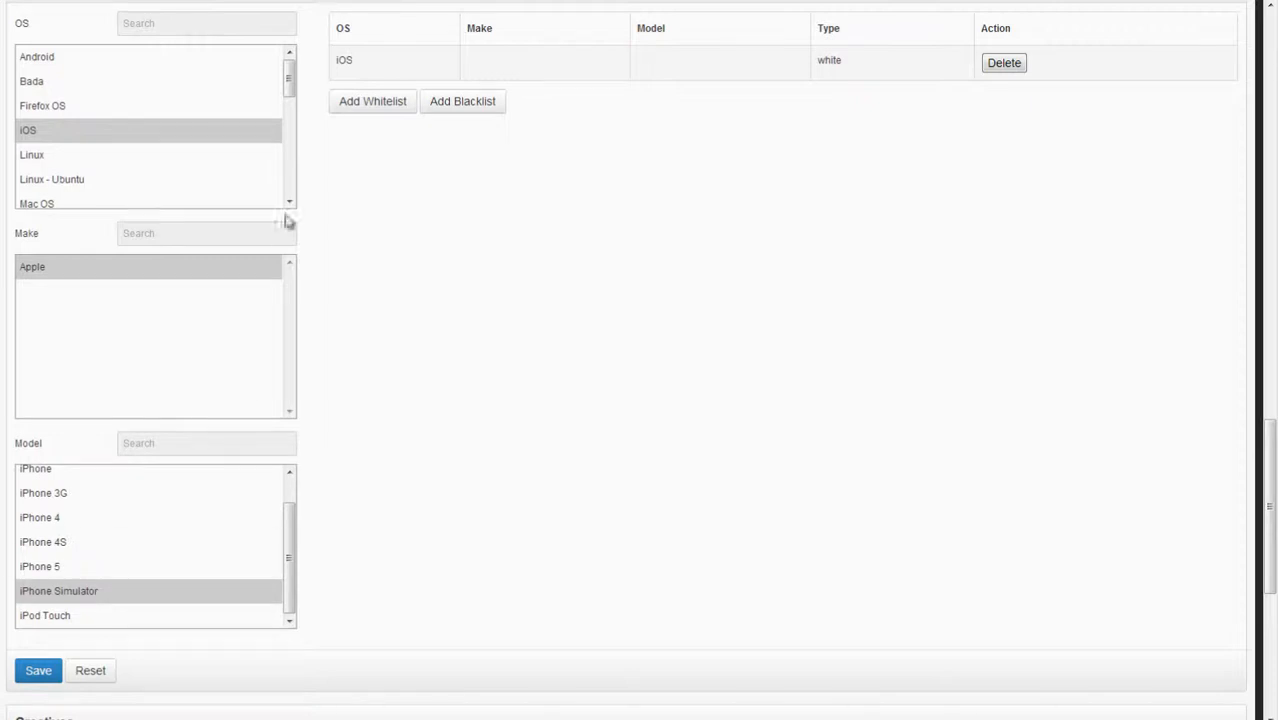
click(485, 107)
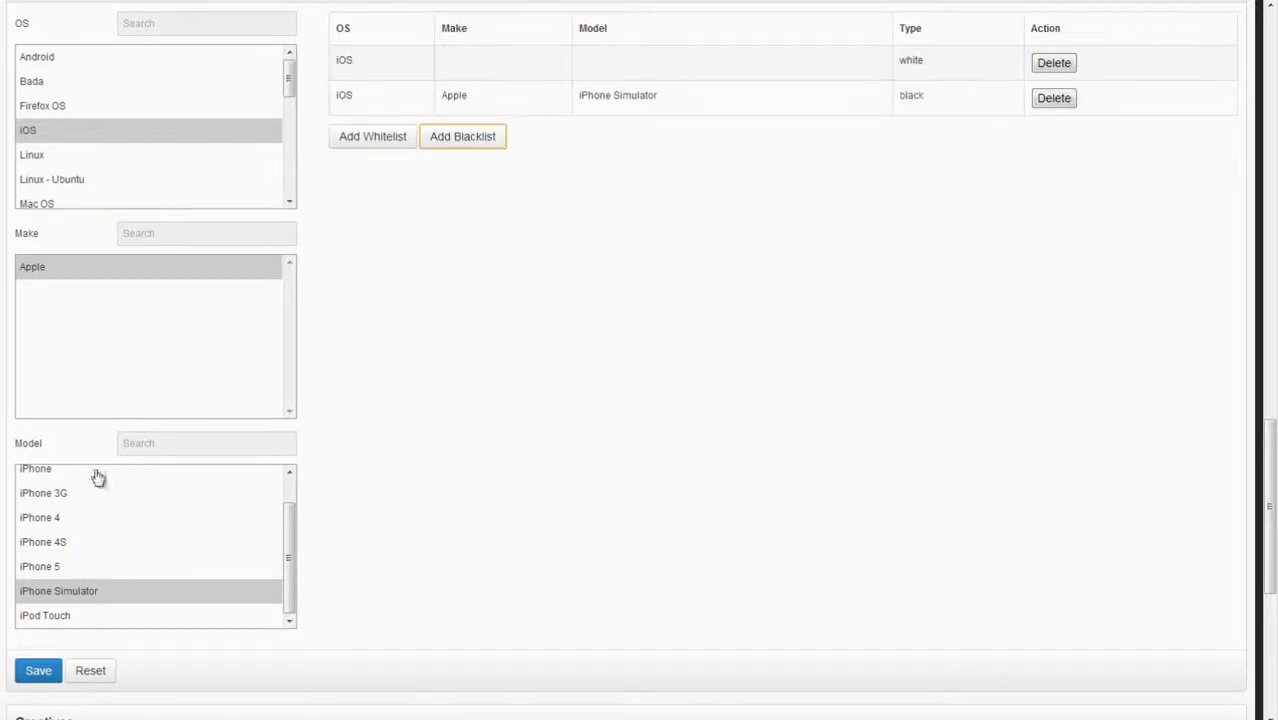
Blacklist the Apple iPod Touch model as well and save the device targeting
click(60, 625)
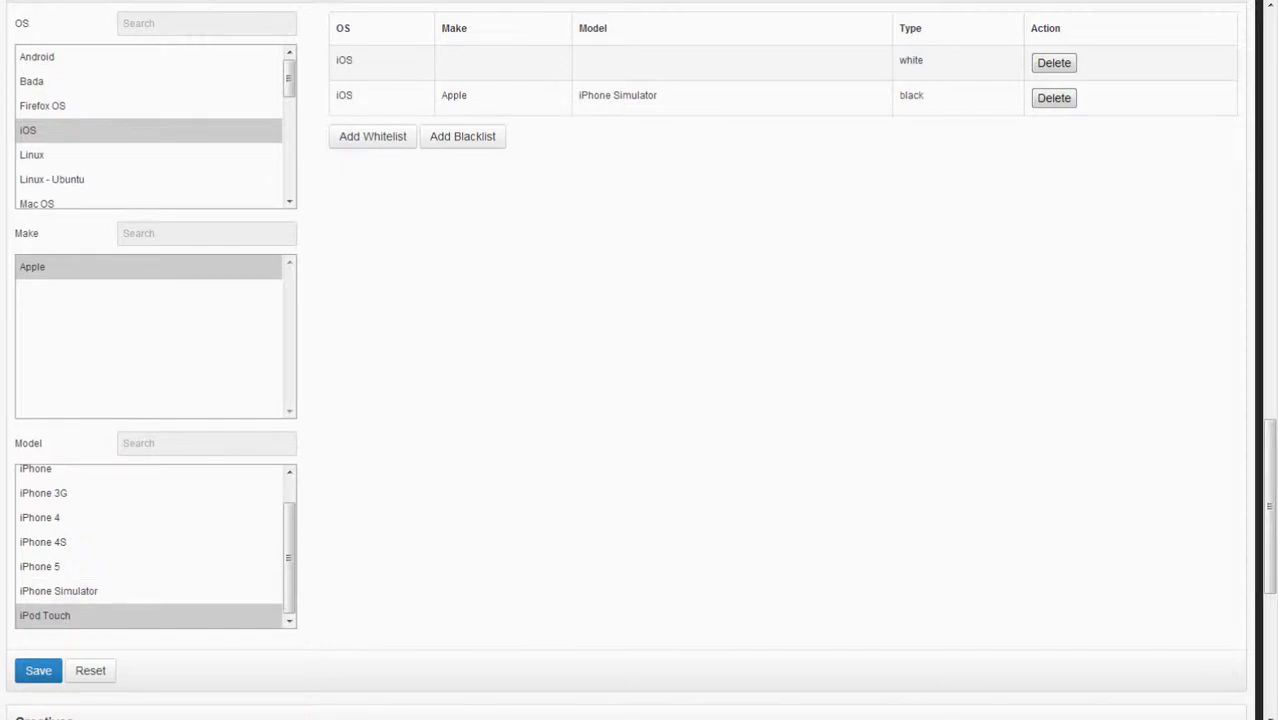
click(451, 145)
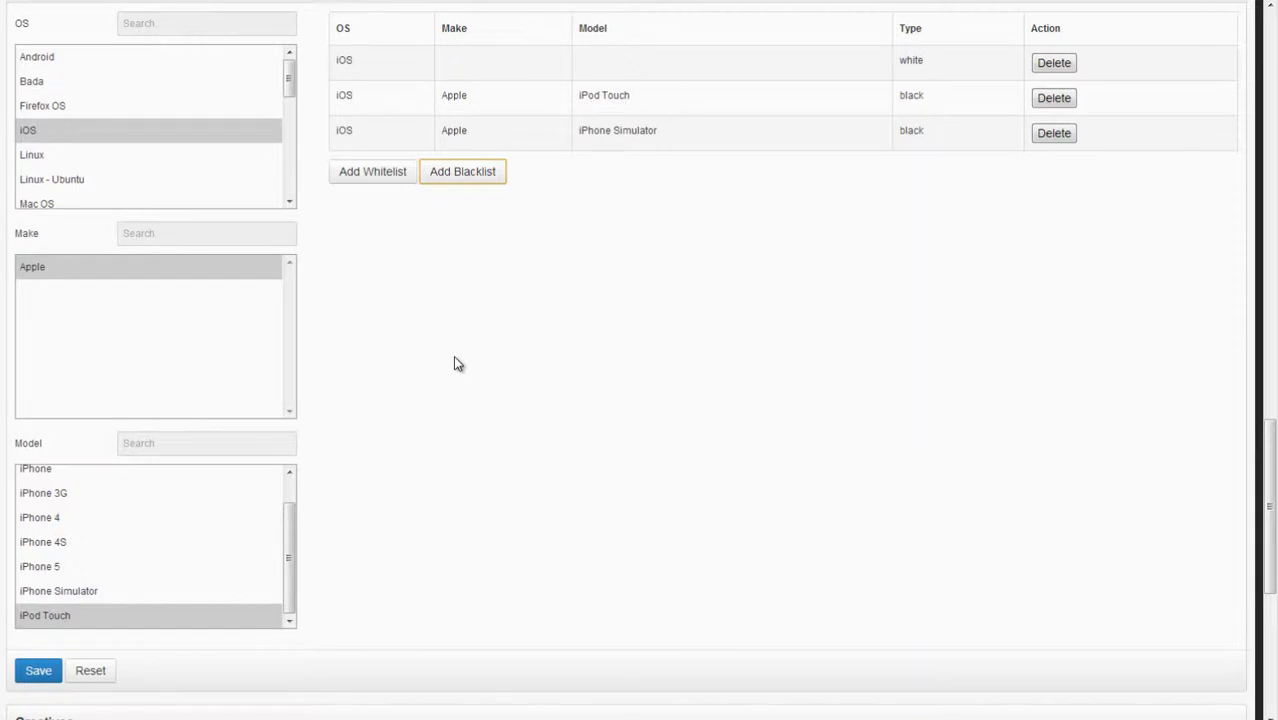
scroll(454, 364, down, 2)
click(34, 519)
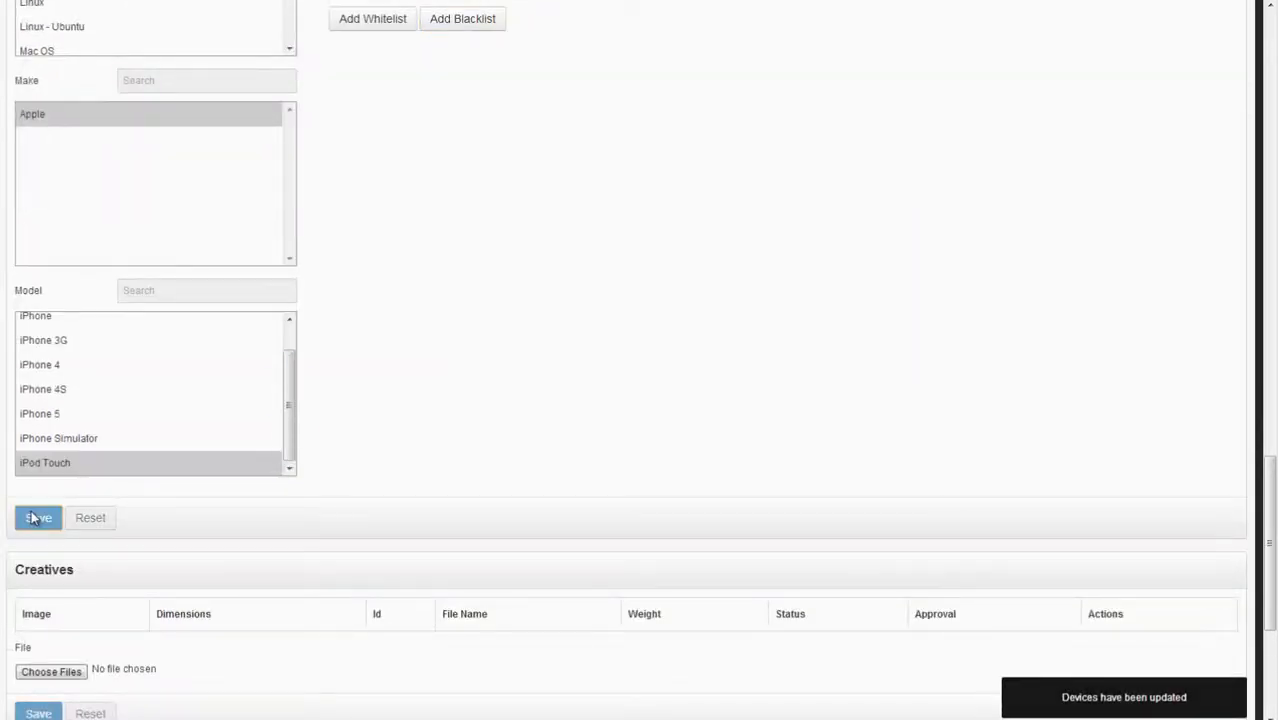
Upload the piggy-season-banner-320x50-gif image as the campaign's creative and save the Creatives section
scroll(30, 522, down, 2)
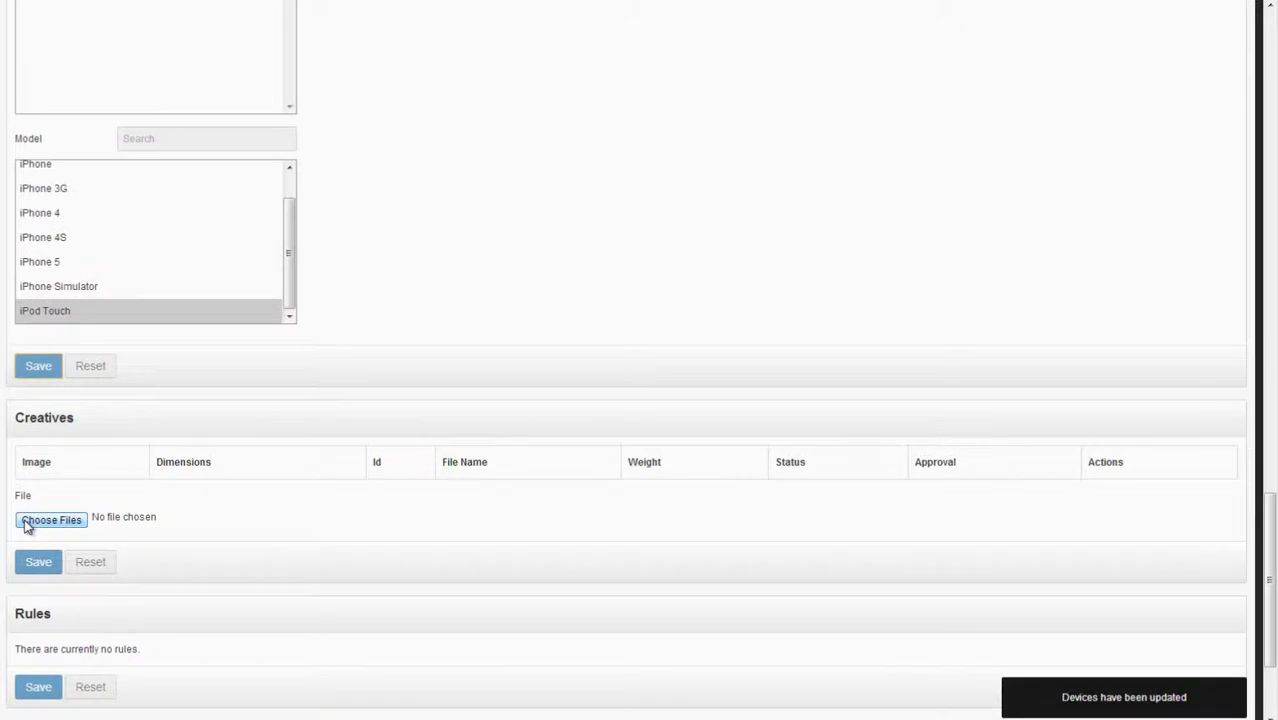
click(27, 521)
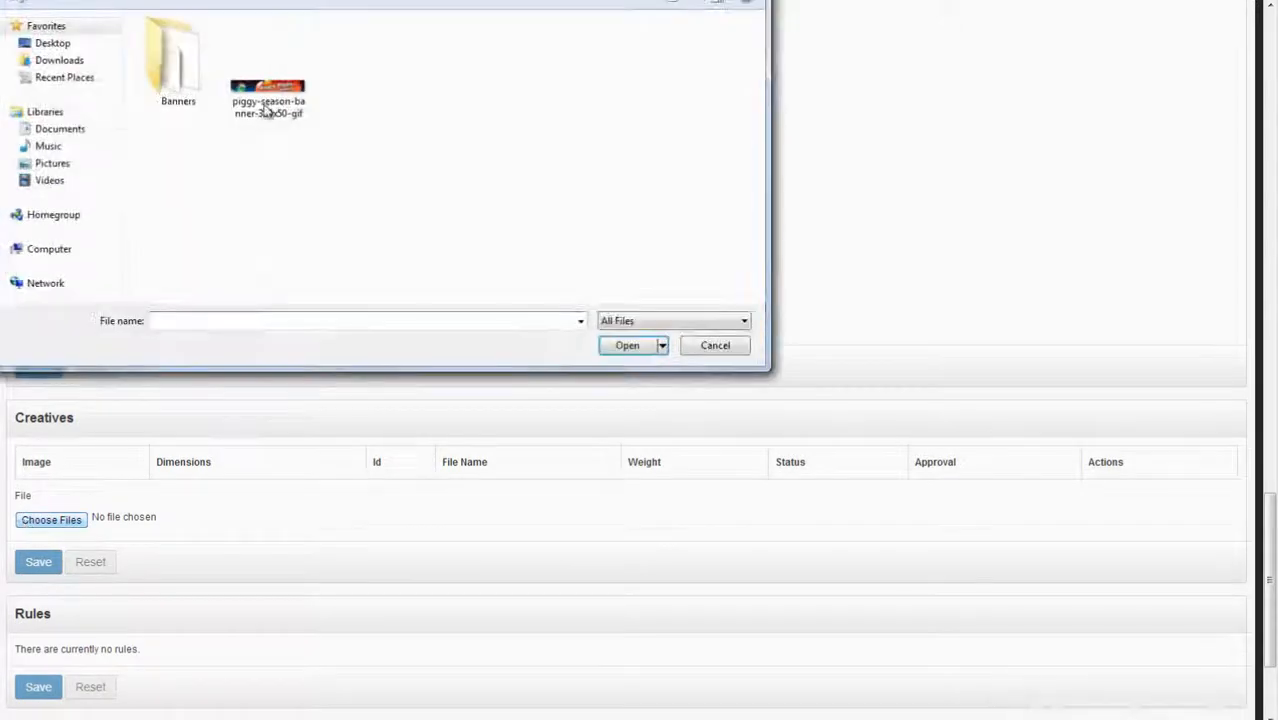
click(274, 89)
double_click(274, 89)
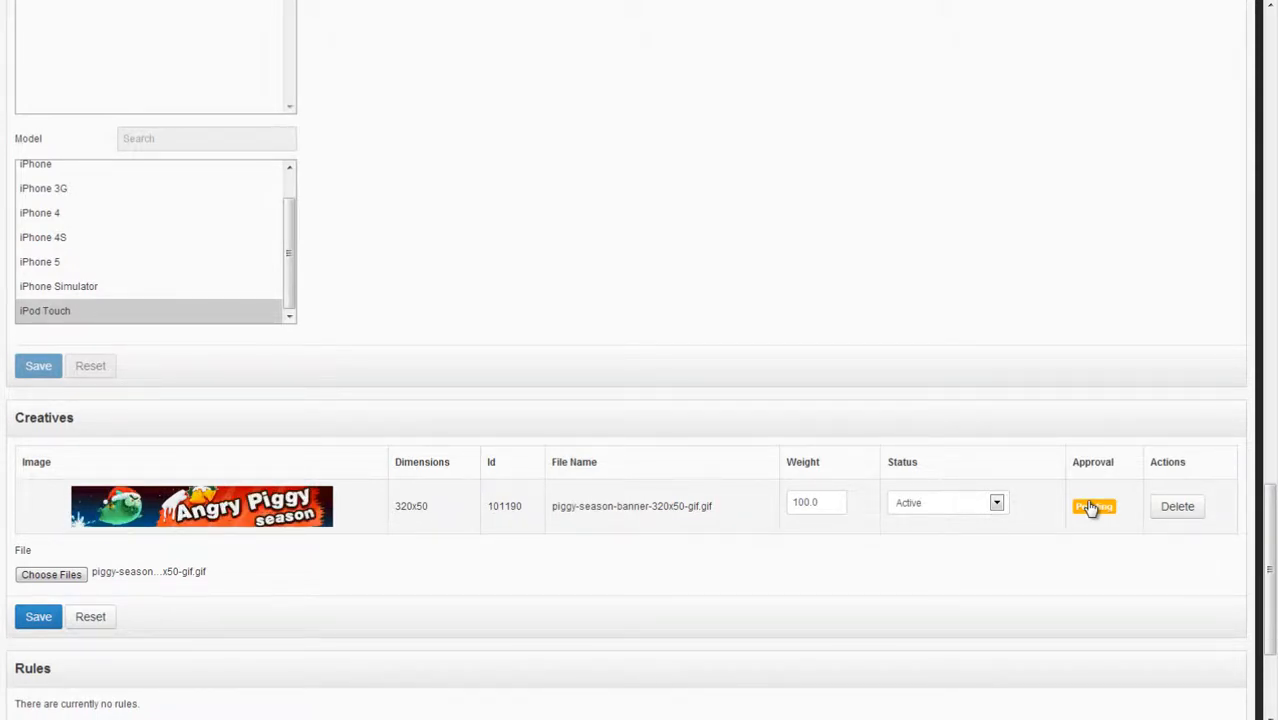
scroll(1113, 451, down, 2)
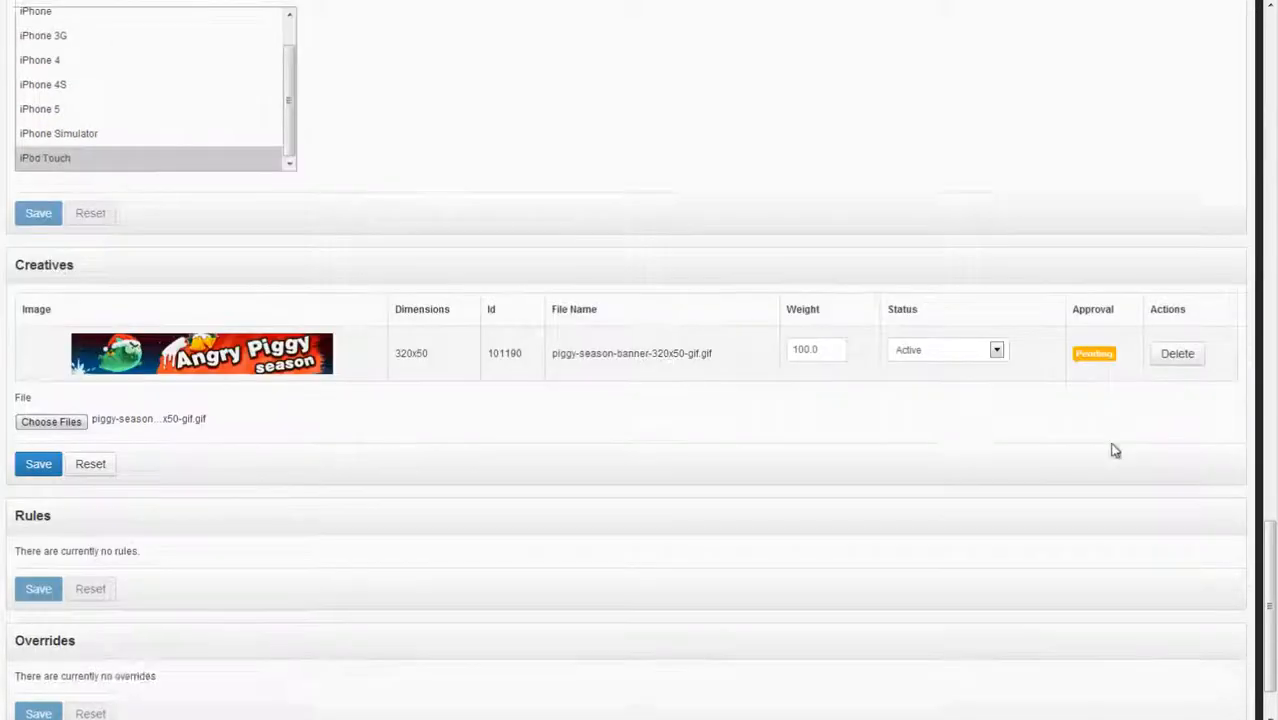
scroll(1113, 450, down, 1)
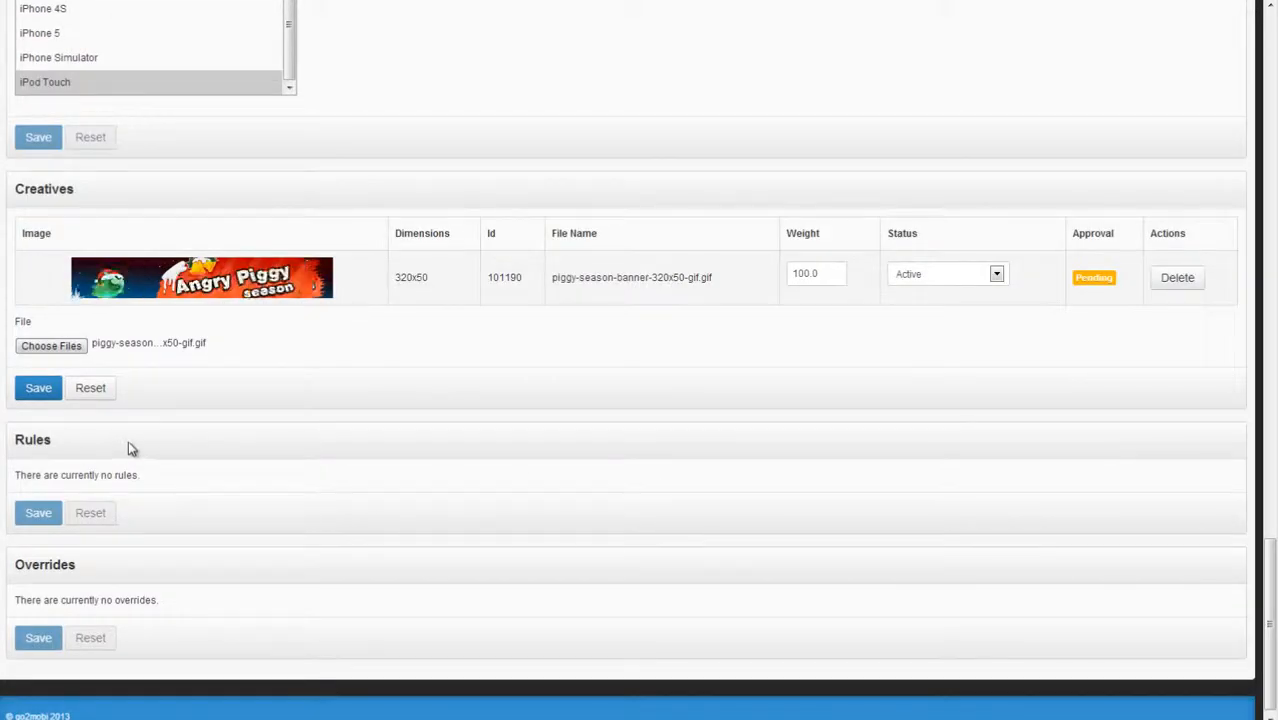
click(40, 386)
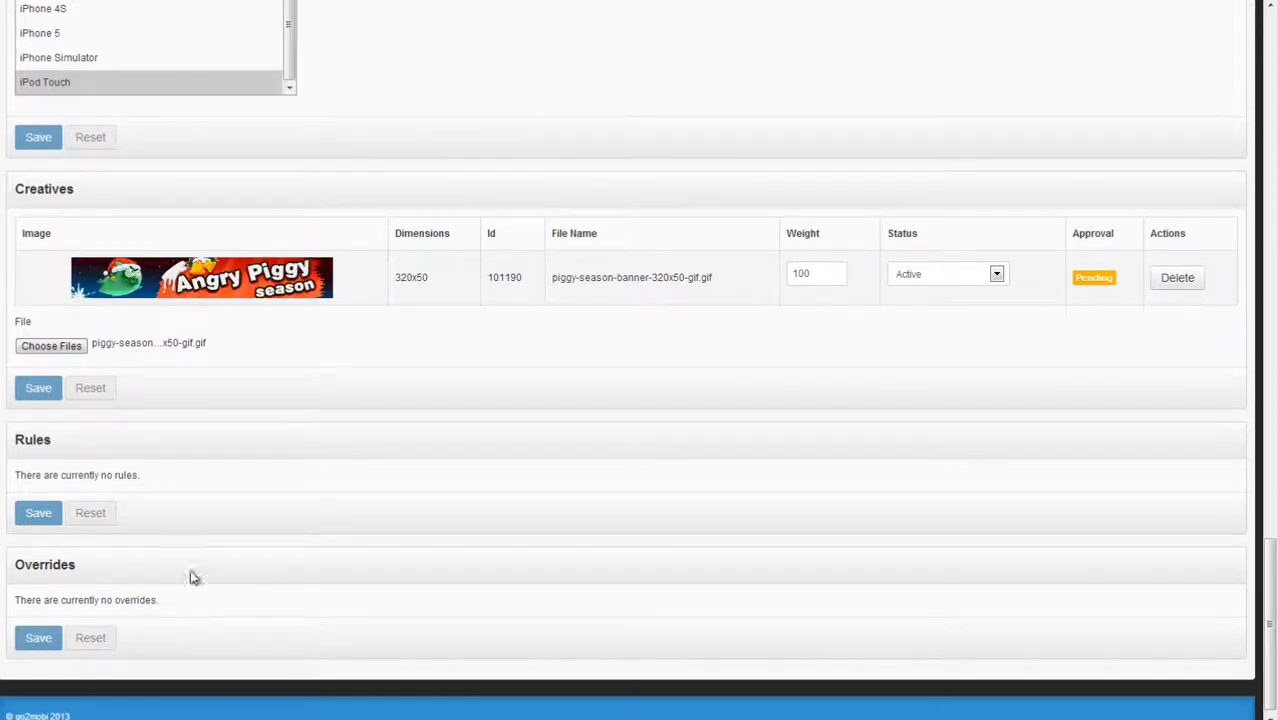
Review the campaign's general settings, countries, carriers, placements and devices sections
scroll(800, 533, up, 3)
scroll(800, 533, up, 20)
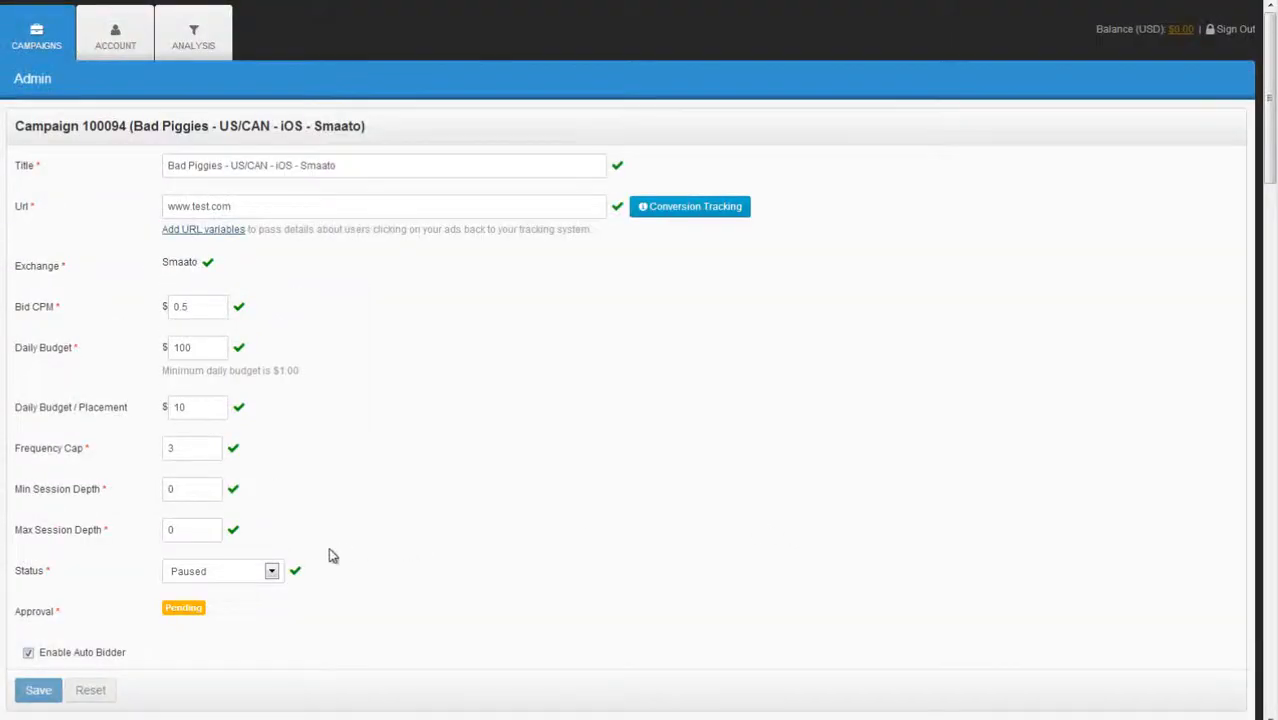
scroll(331, 553, down, 5)
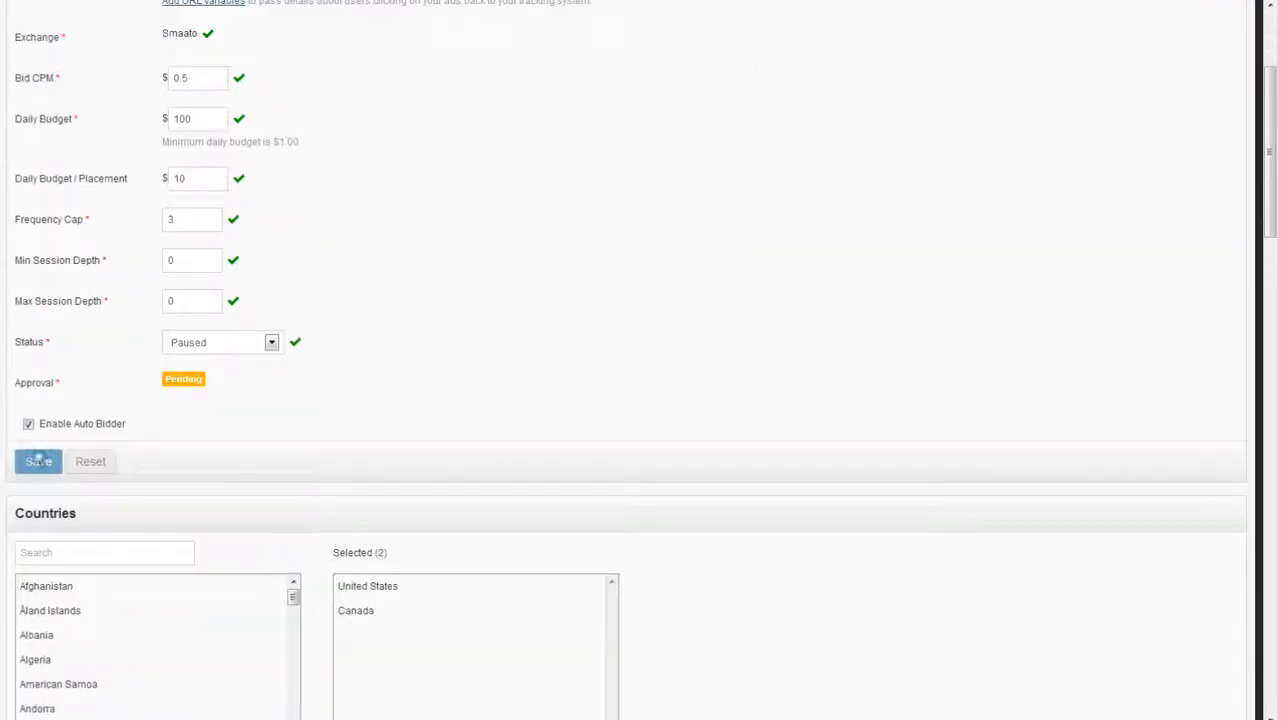
scroll(60, 418, down, 4)
scroll(84, 414, down, 3)
scroll(84, 414, down, 2)
scroll(830, 379, down, 16)
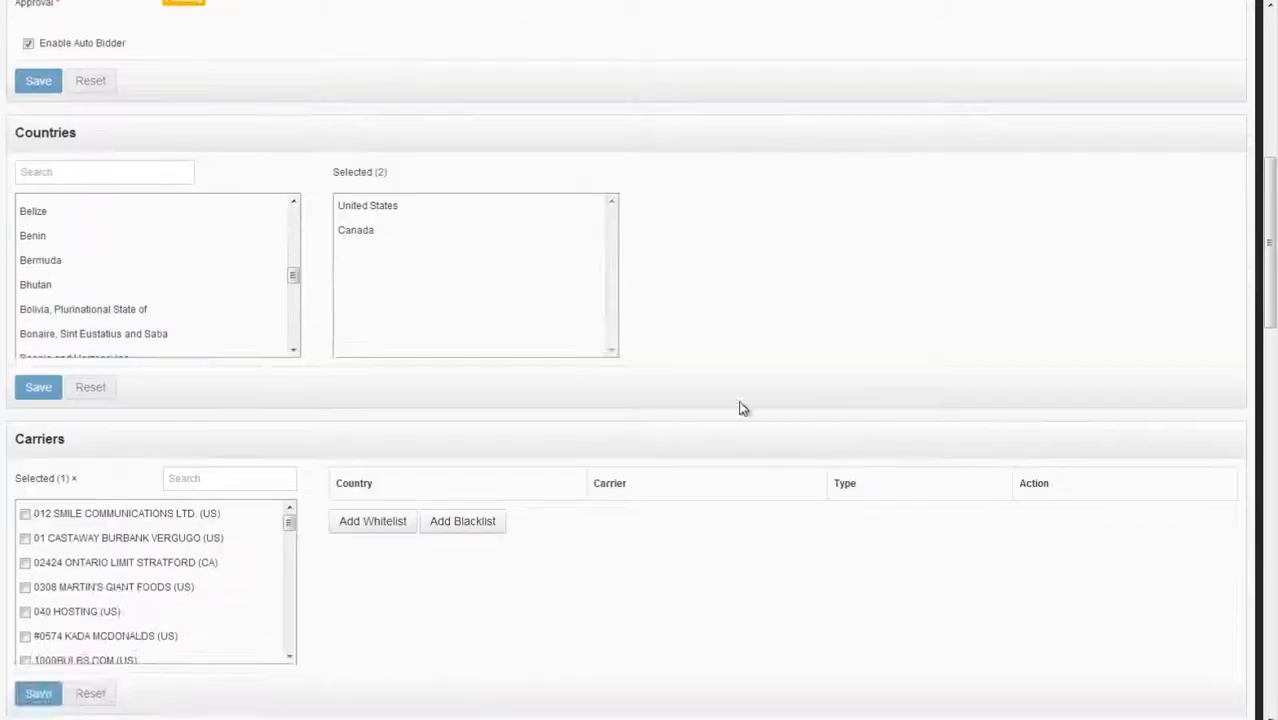
scroll(833, 385, down, 12)
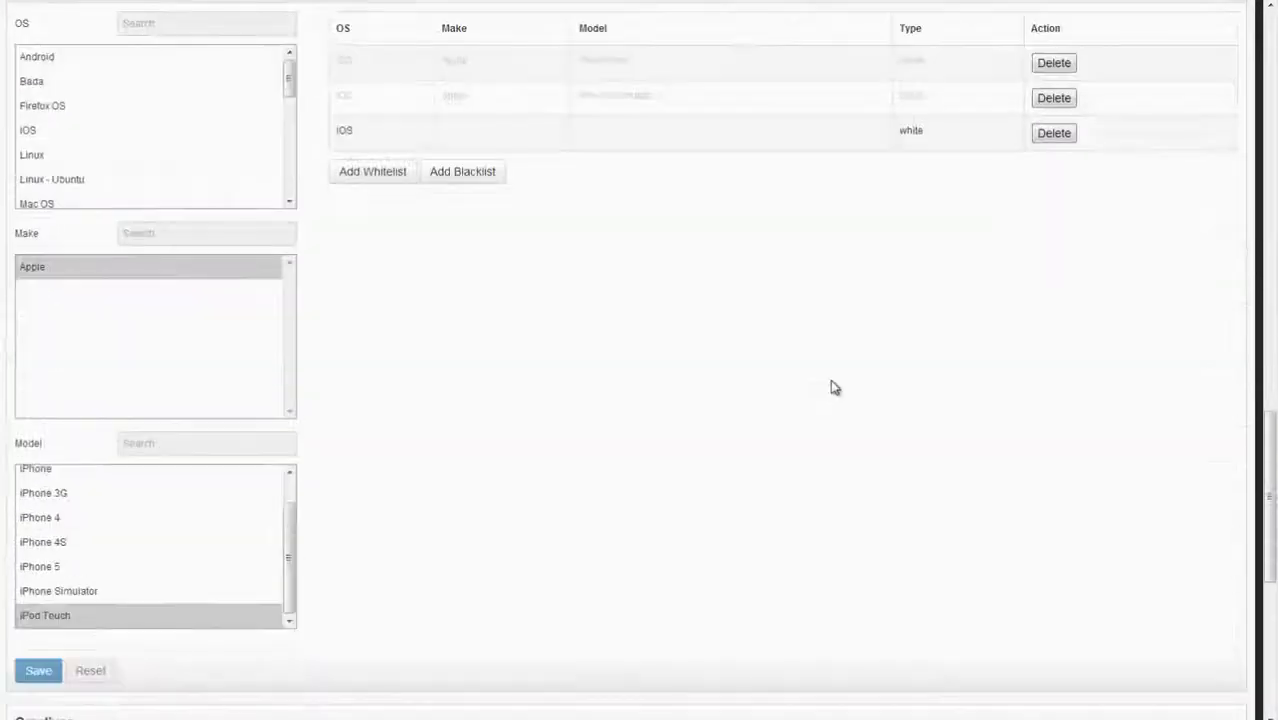
scroll(833, 385, up, 8)
scroll(833, 385, up, 20)
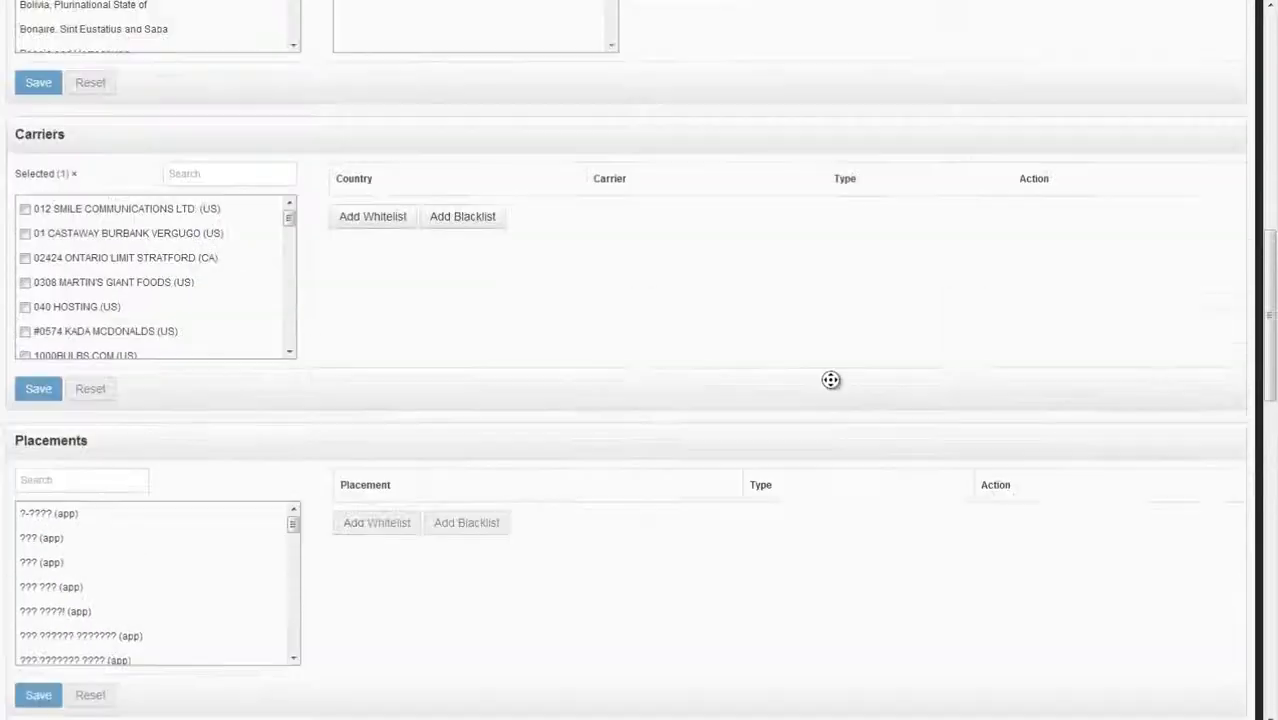
scroll(94, 376, down, 12)
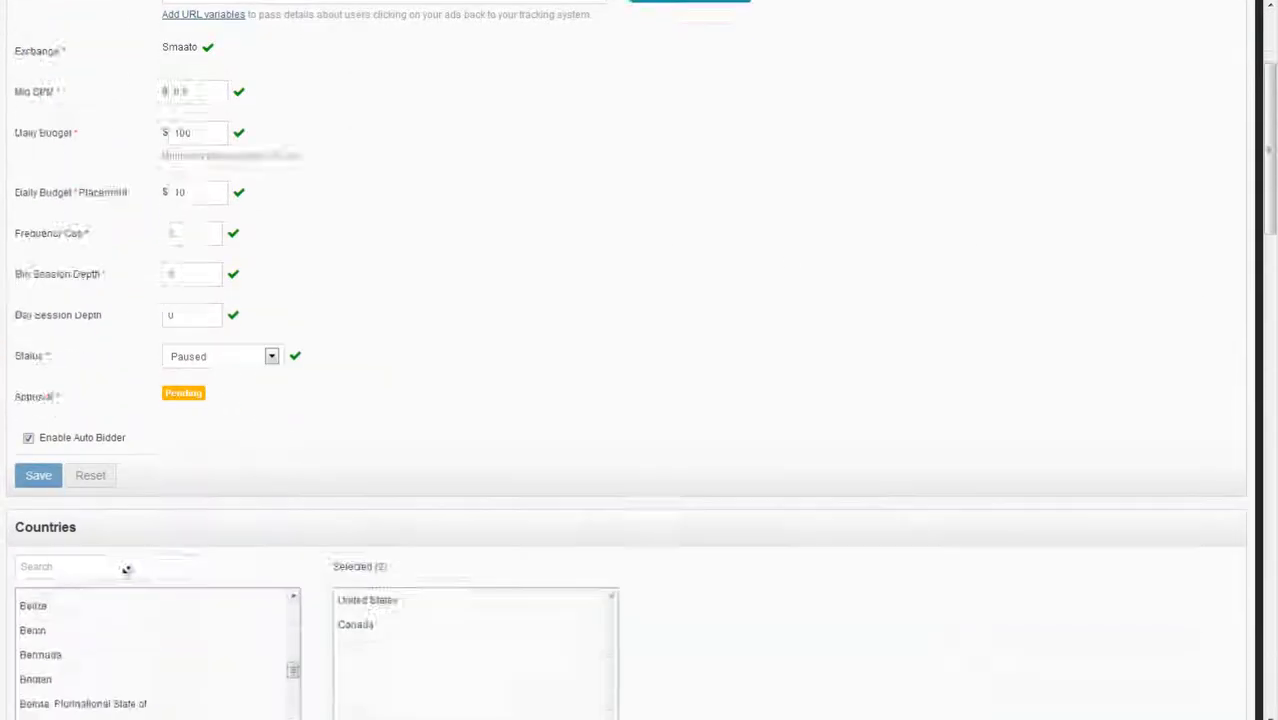
Set the campaign's status to Active and save the campaign settings
scroll(670, 257, up, 12)
scroll(640, 420, down, 1)
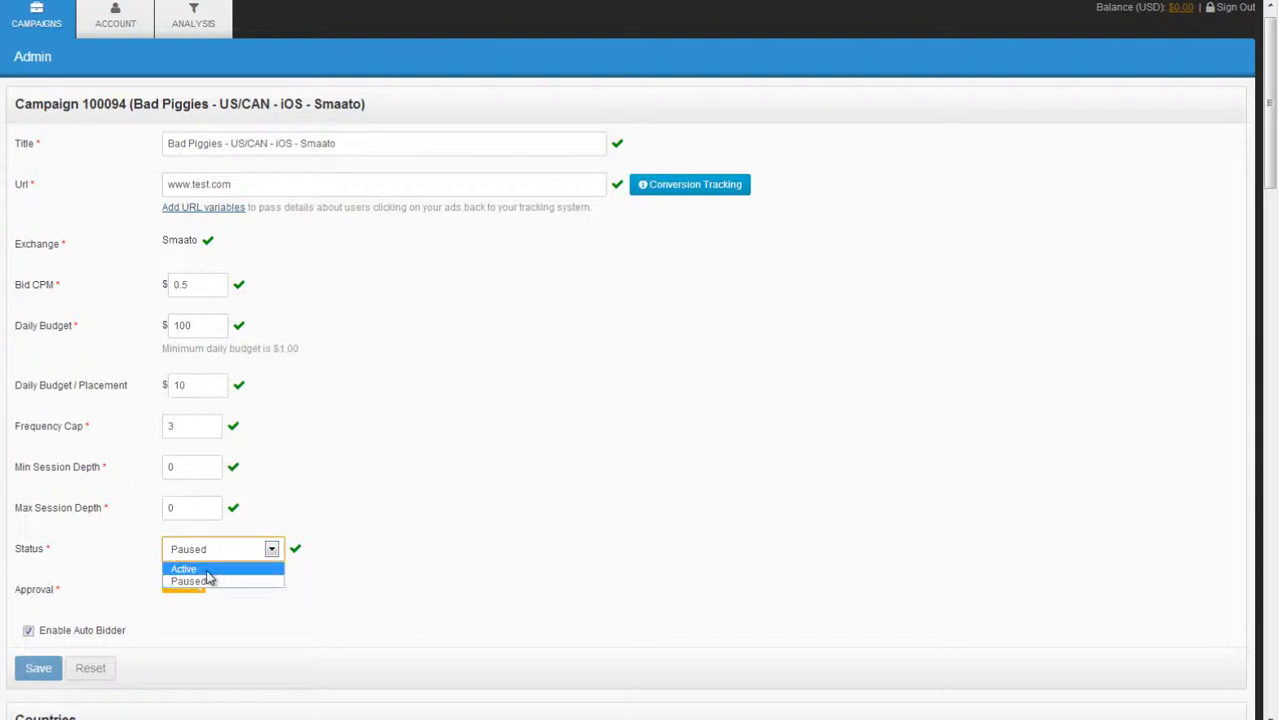
key(Return)
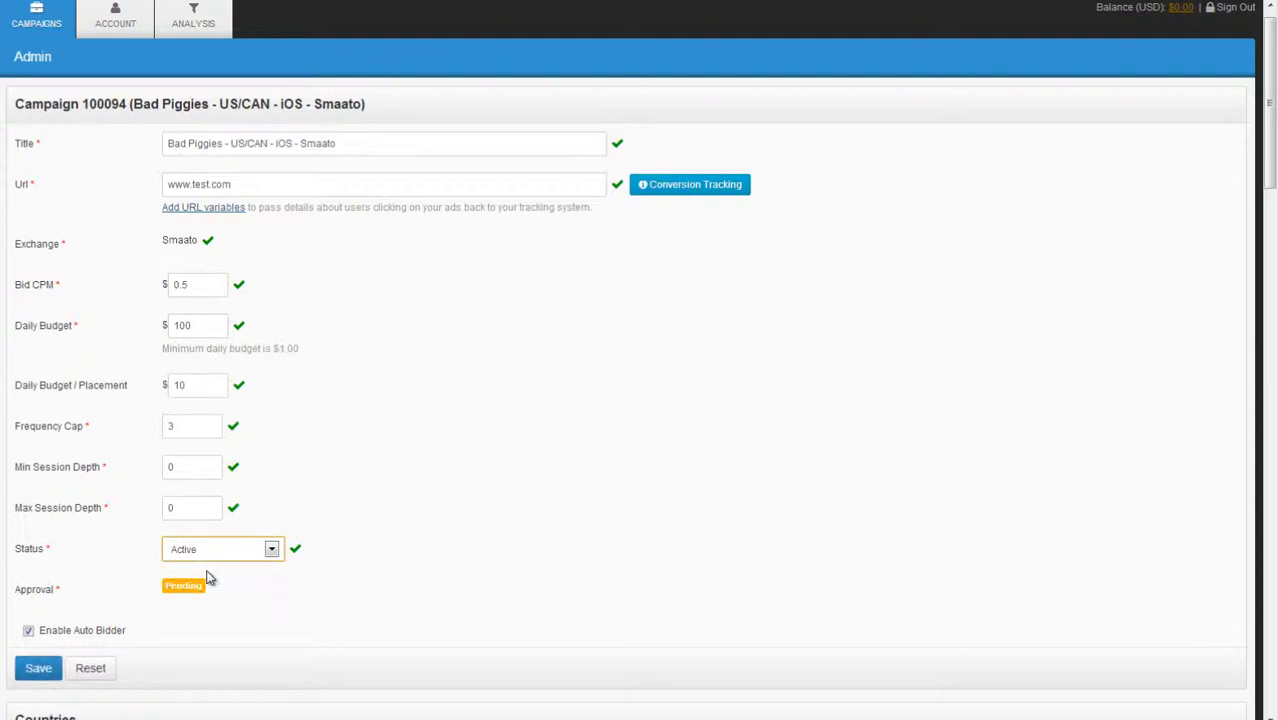
click(37, 669)
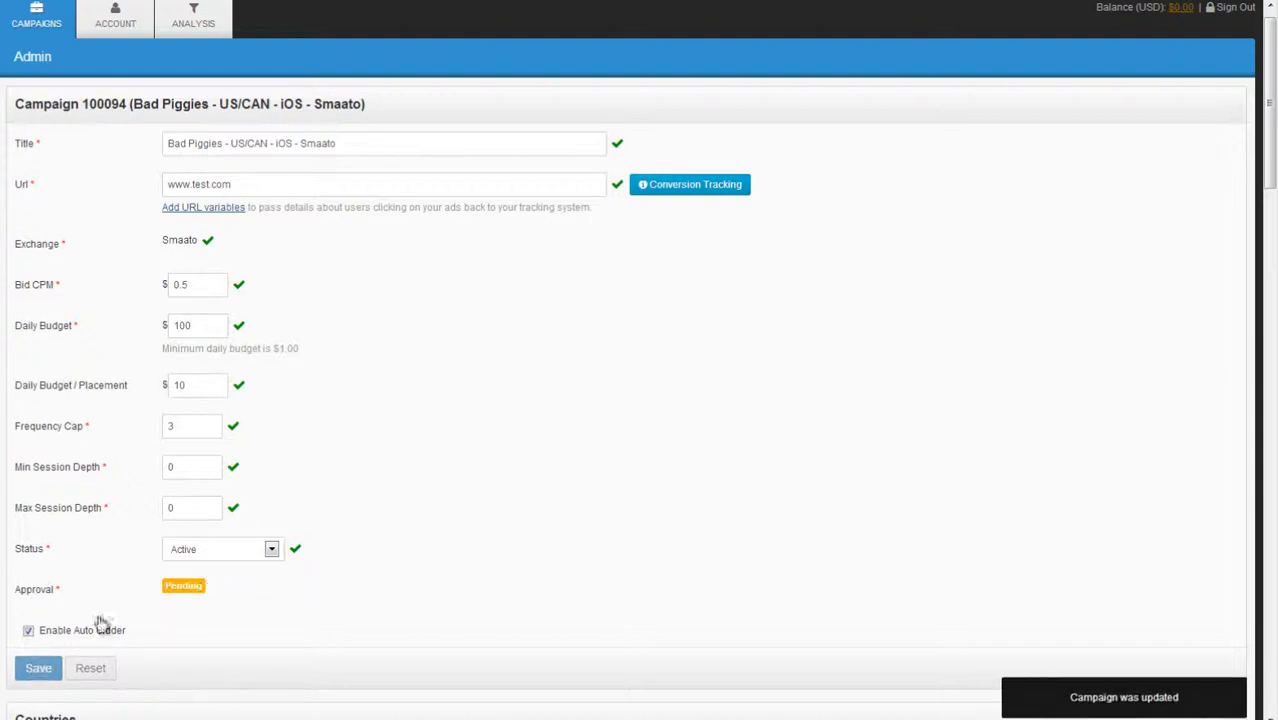
Return to the list of campaigns and open the account's payment page from the balance amount
click(47, 24)
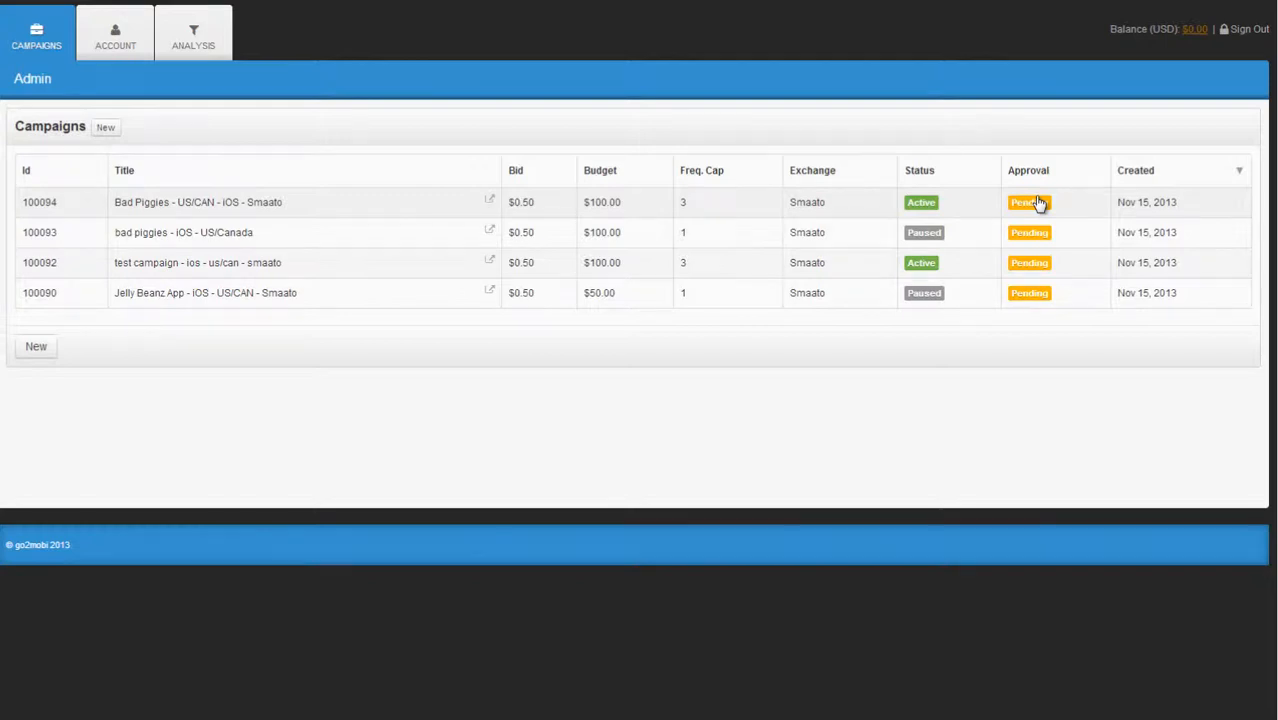
click(1193, 36)
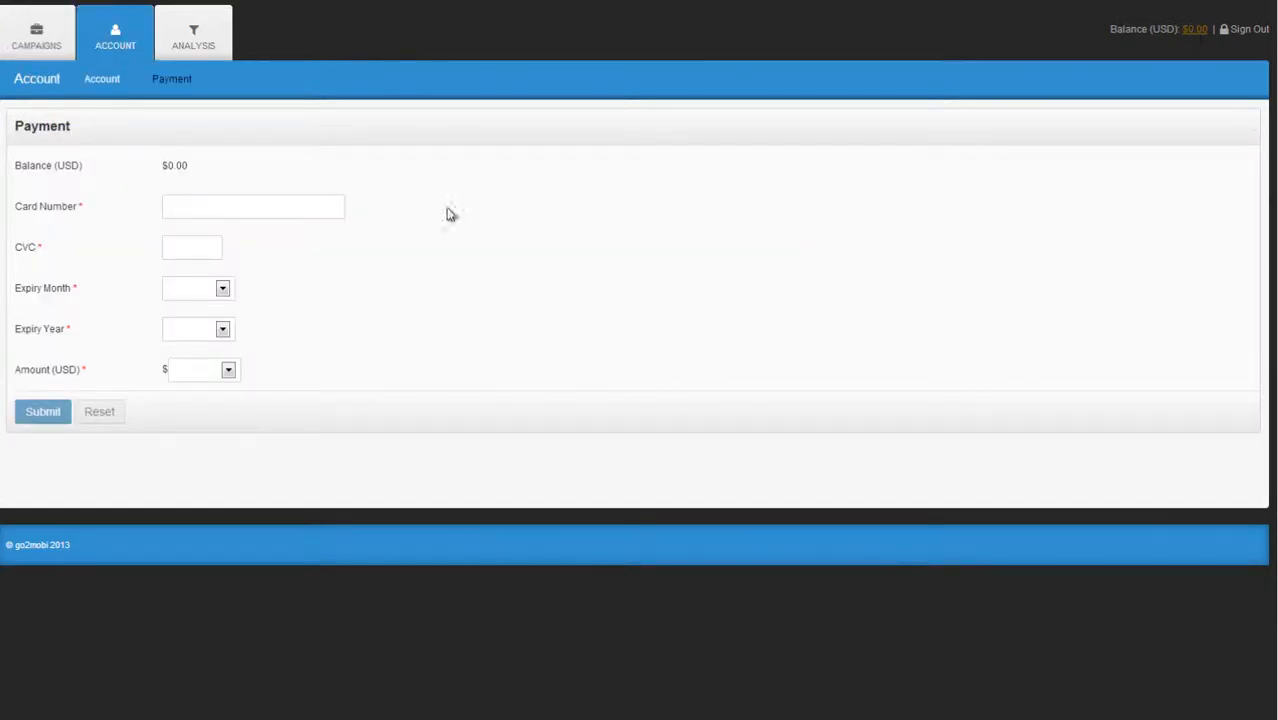